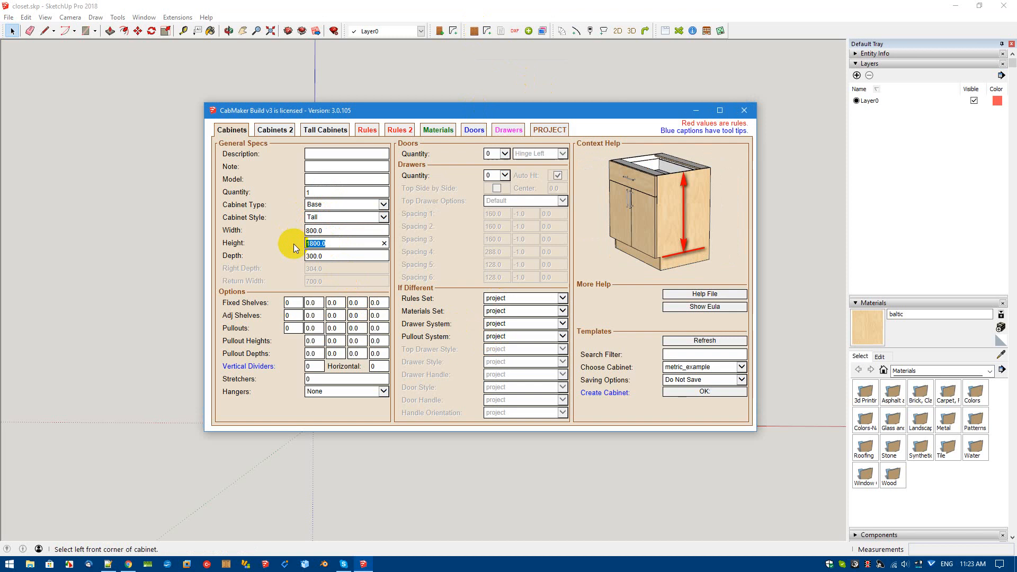
Set the tall cabinet's mid section left side to 5 adjustable shelves
click(346, 131)
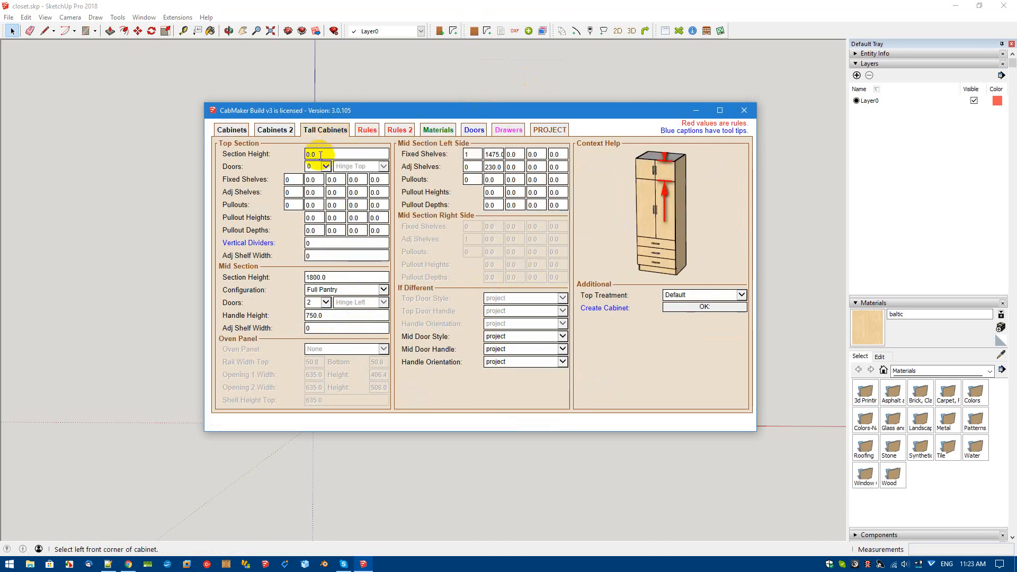
double_click(334, 277)
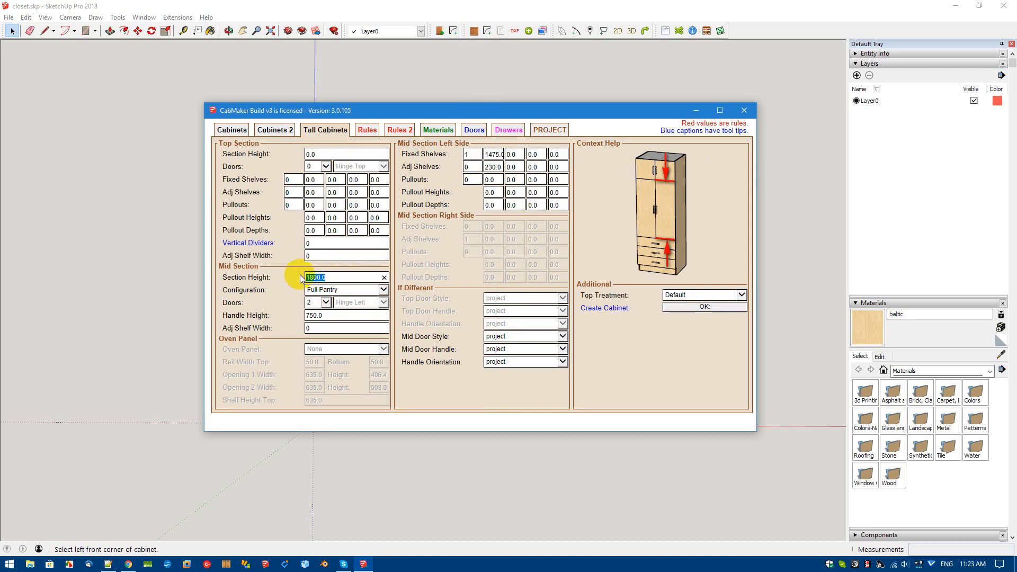
double_click(317, 316)
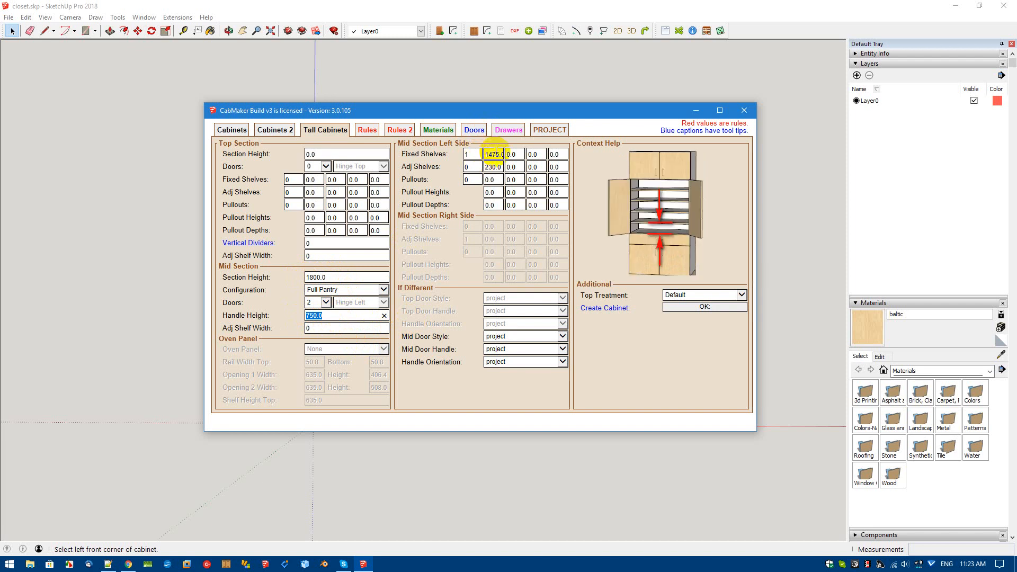
click(467, 167)
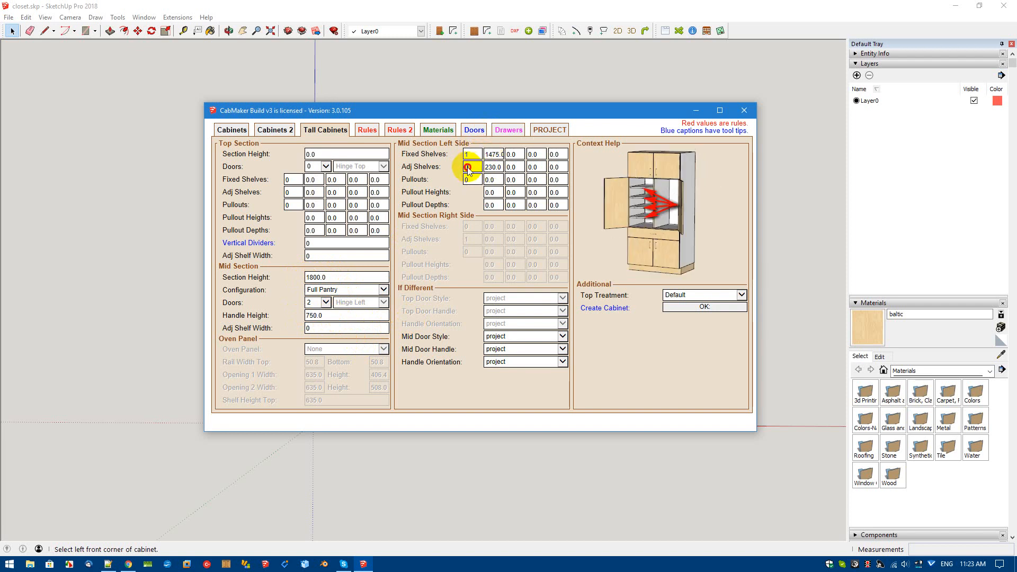
text(5)
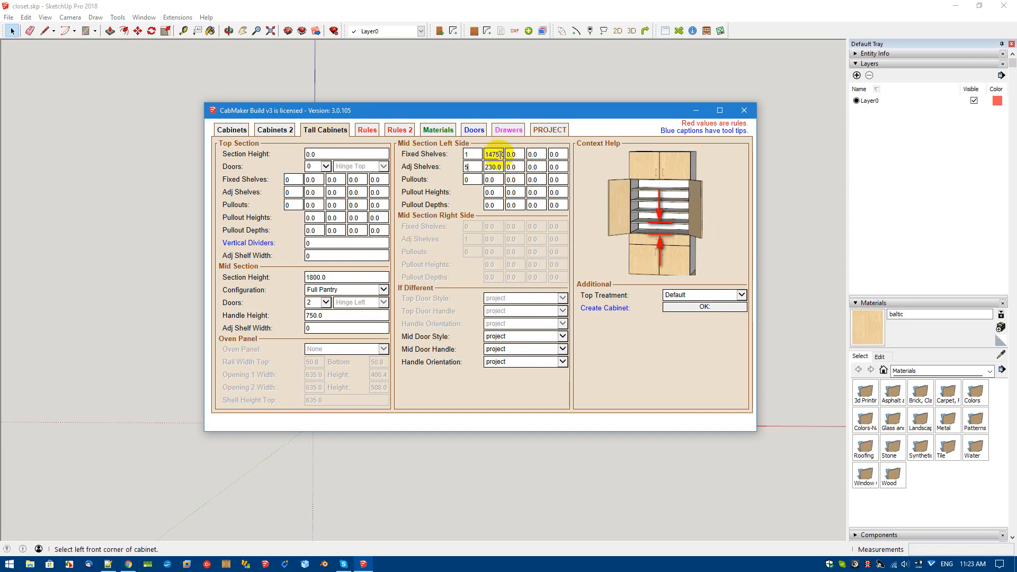
Create the configured tall cabinet with its left front corner at the origin and its width along the red axis
click(673, 308)
click(313, 423)
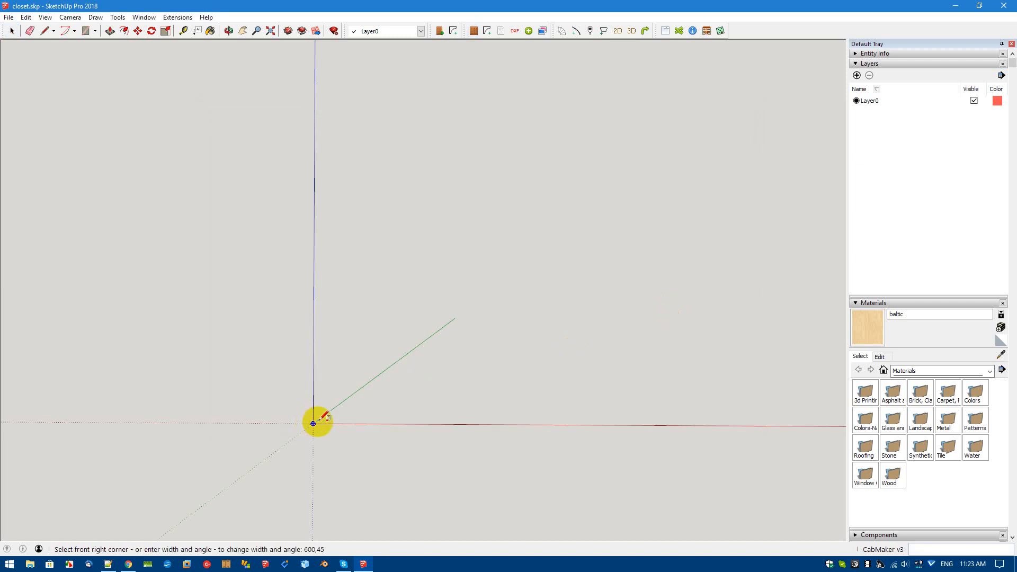
click(514, 421)
scroll(395, 405, up, 3)
scroll(392, 400, down, 2)
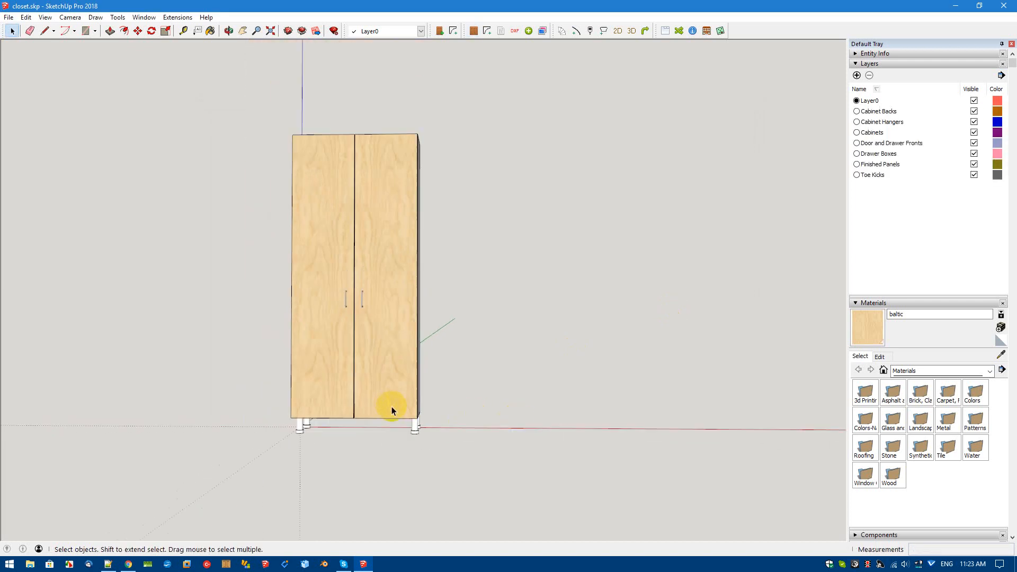
Swing open both doors of the tall cabinet to expose the shelves inside
click(325, 365)
click(371, 357)
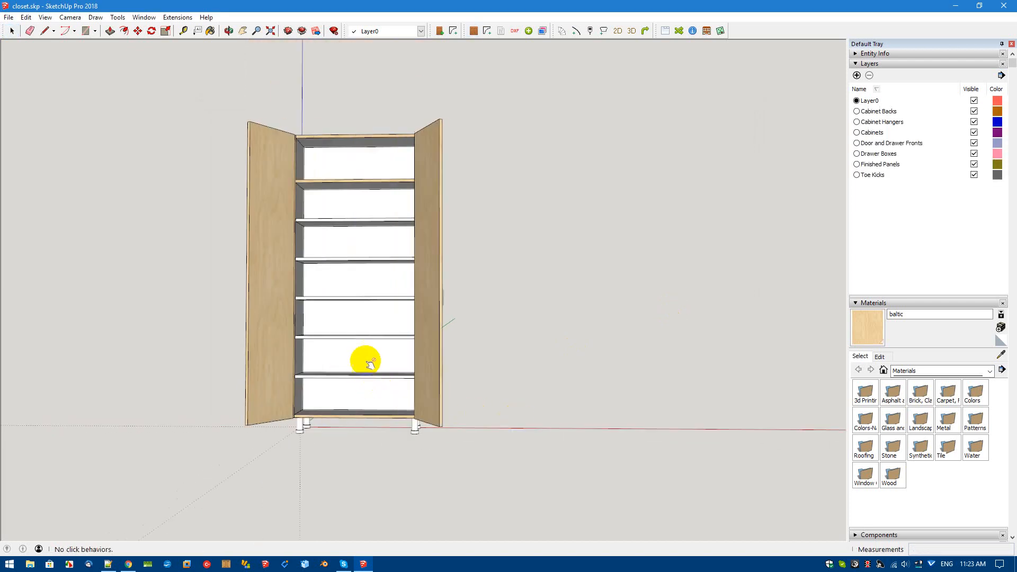
key(space)
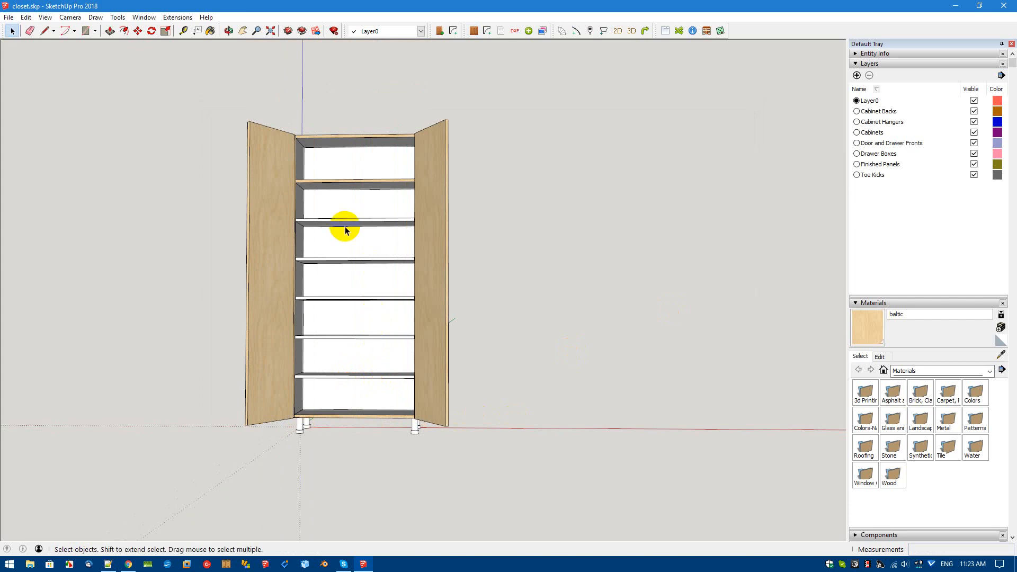
middle_drag(386, 284, 371, 365)
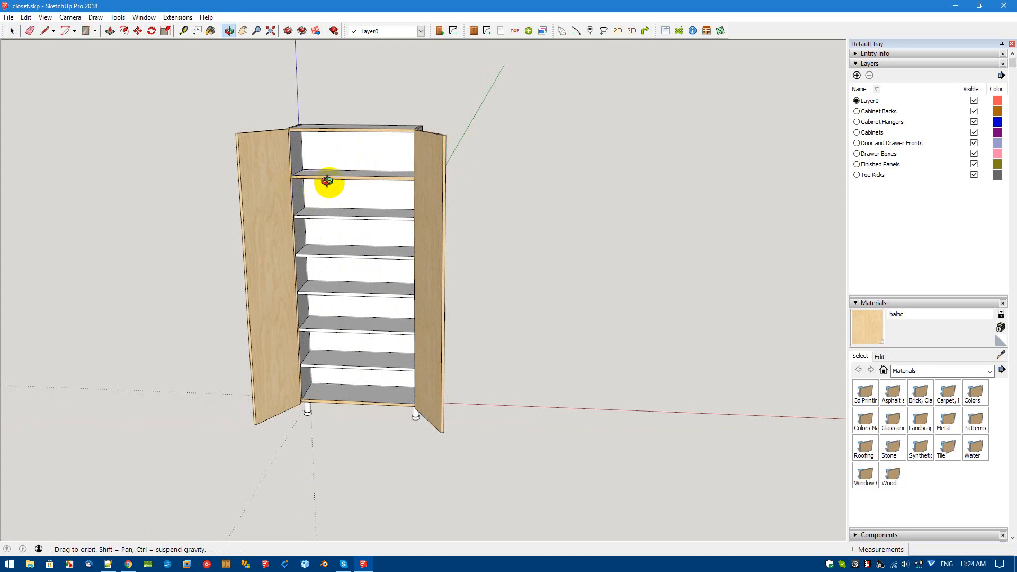
key(space)
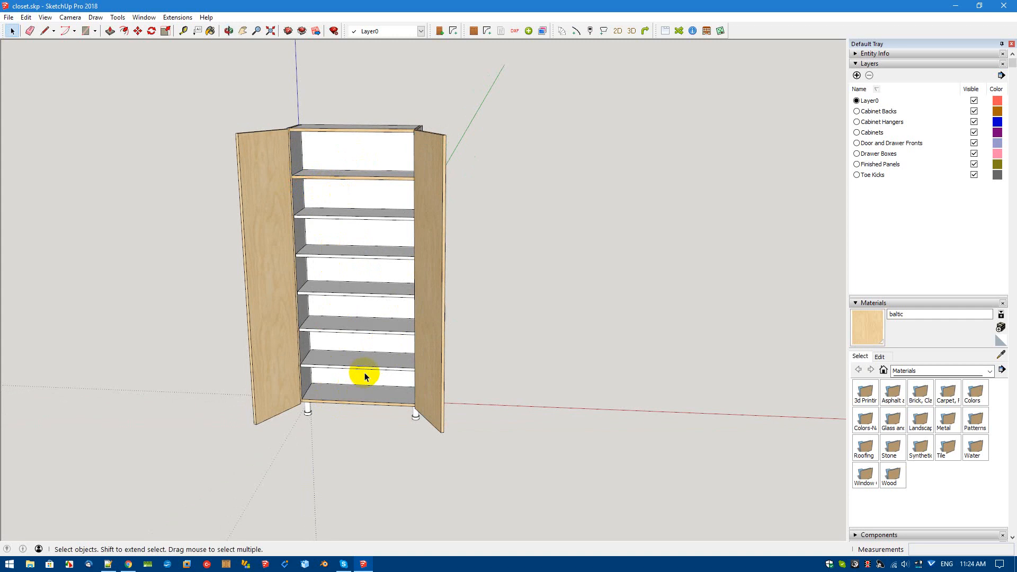
Copy the lowest adjustable shelf out of the cabinet and paste it on the open ground beside the cabinet
click(365, 367)
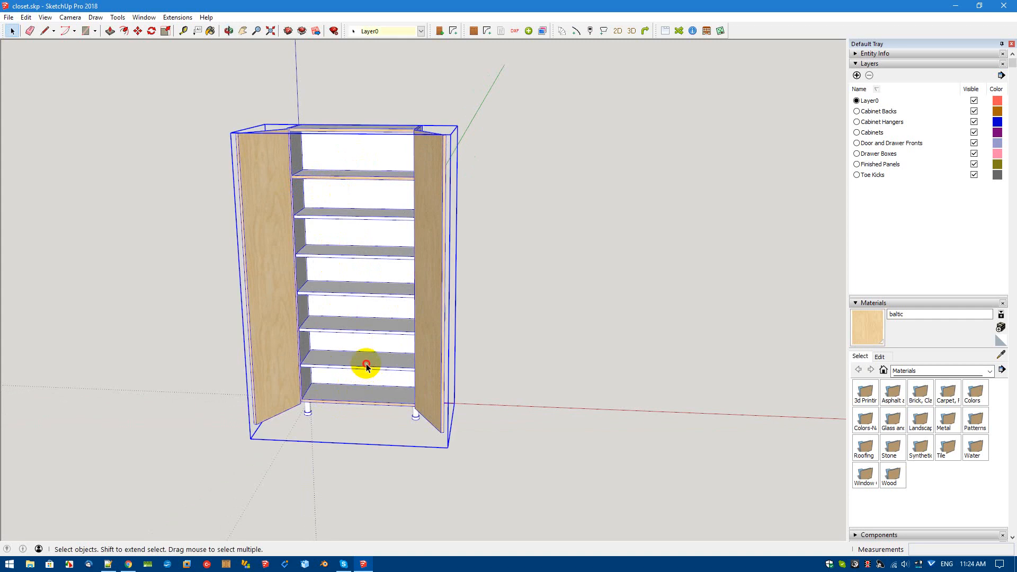
double_click(365, 367)
click(365, 364)
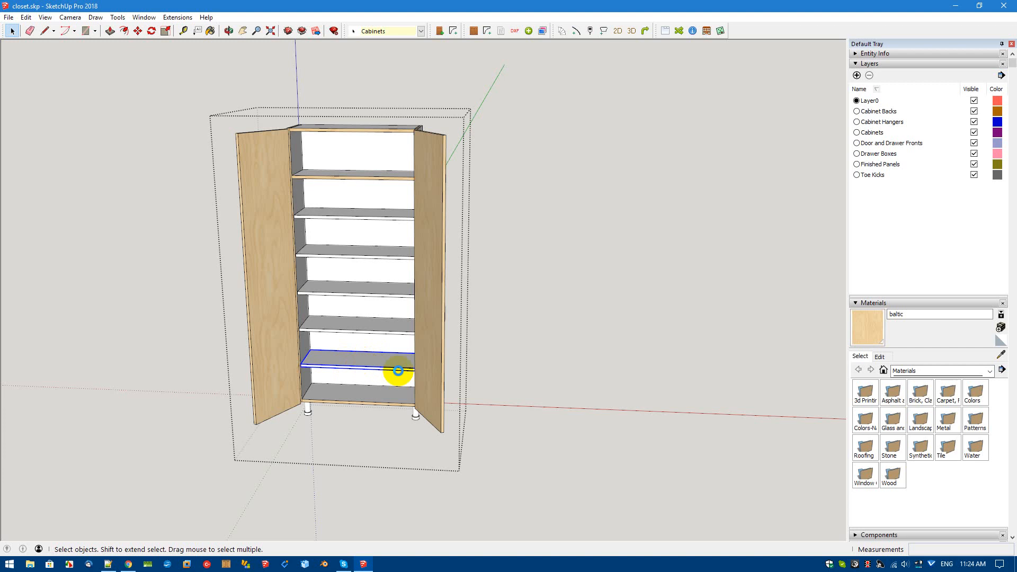
click(531, 380)
key(ctrl+v)
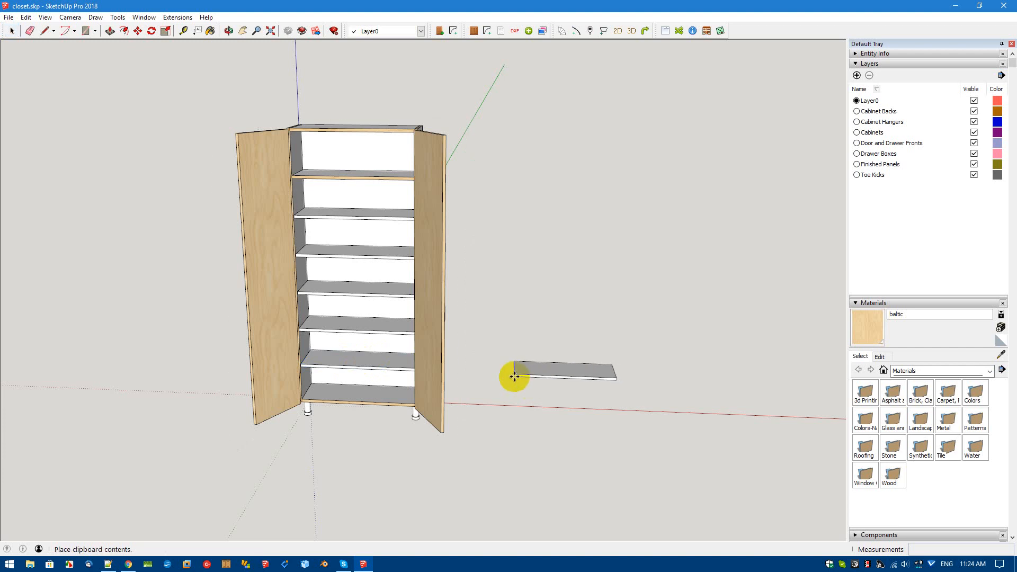
click(513, 371)
Shorten the pasted shelf component by pushing its end face inward 250 mm
middle_drag(642, 404, 561, 415)
triple_click(645, 398)
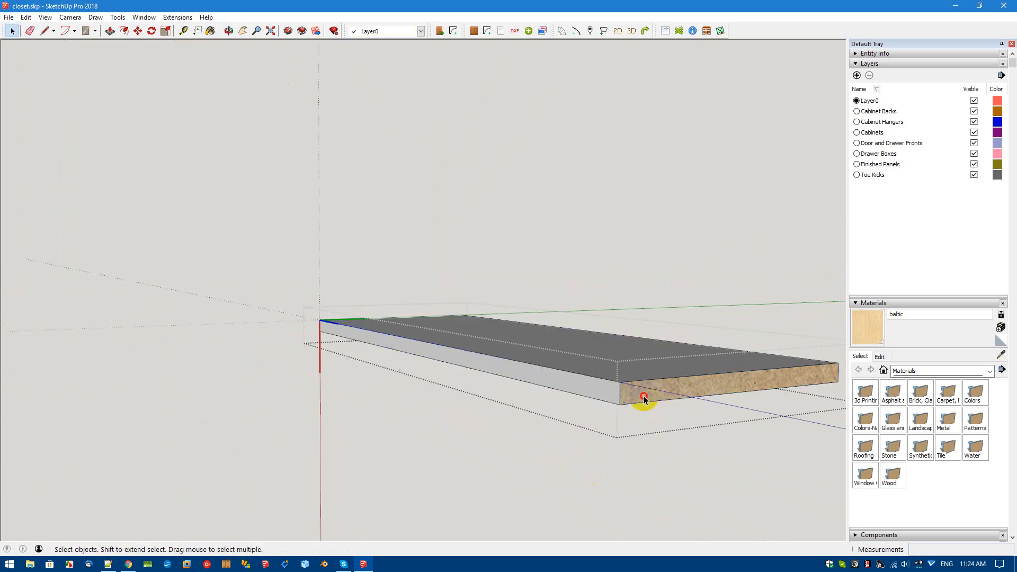
click(643, 395)
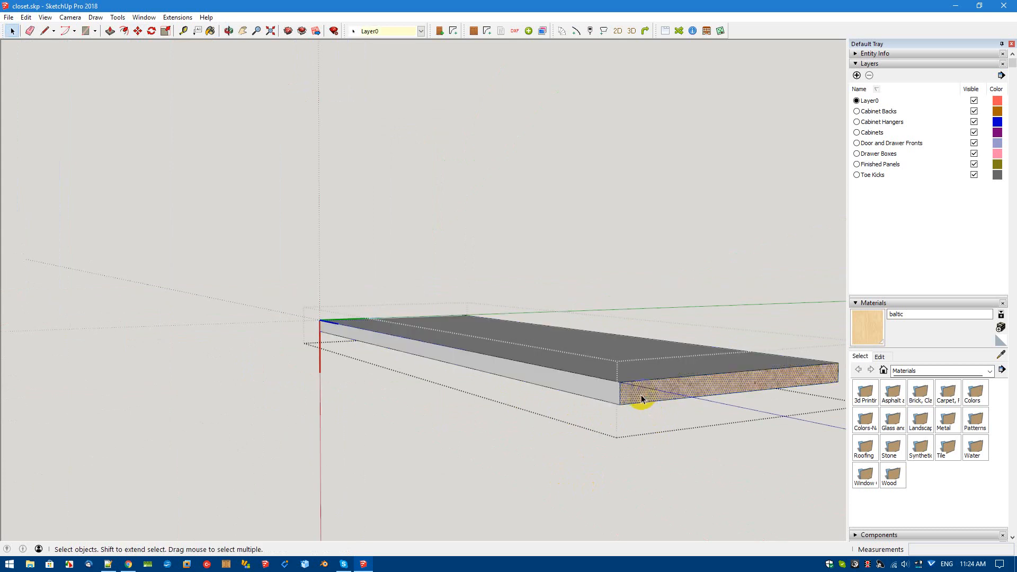
key(p)
drag(641, 398, 519, 378)
text(250)
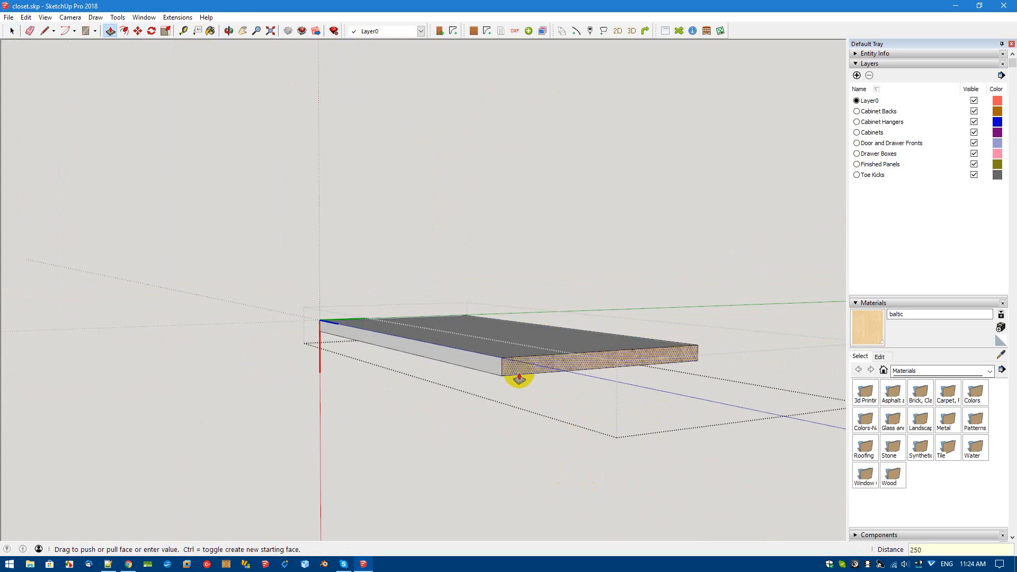
key(Return)
key(space)
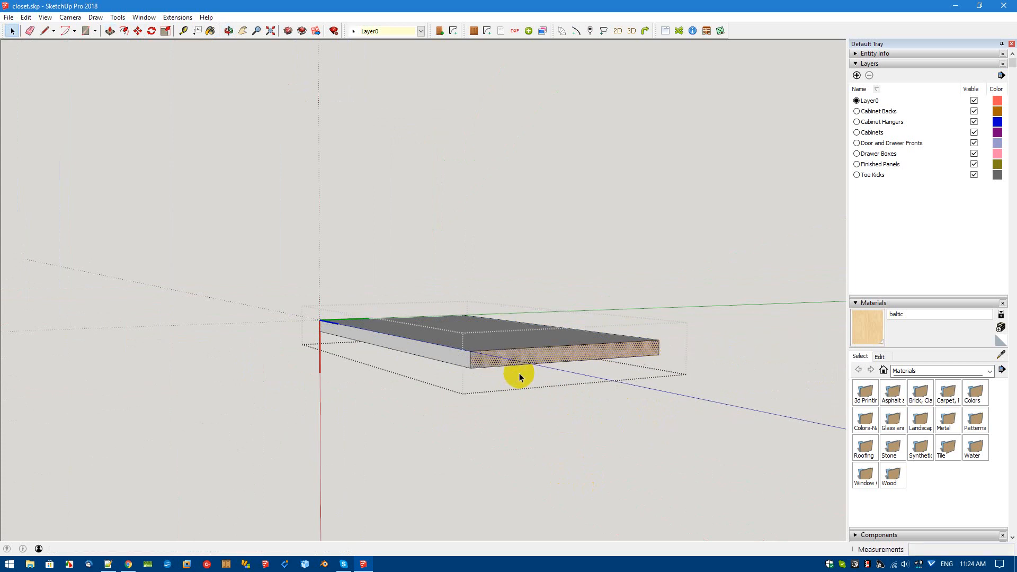
click(502, 462)
Explode the pasted shelf beside the cabinet into loose geometry
scroll(550, 440, down, 2)
scroll(552, 431, down, 4)
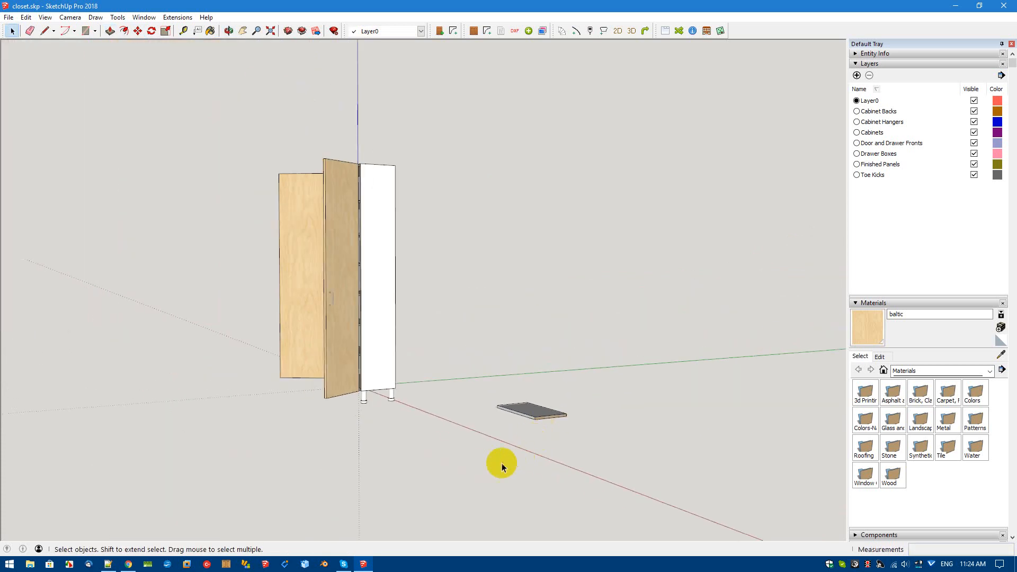
key(o)
drag(459, 477, 577, 529)
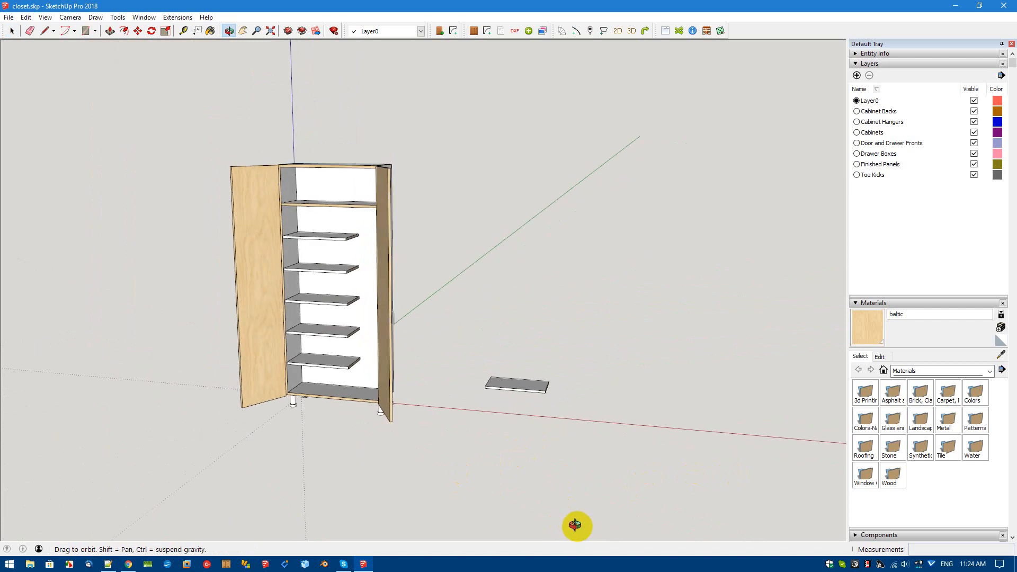
key(space)
double_click(520, 387)
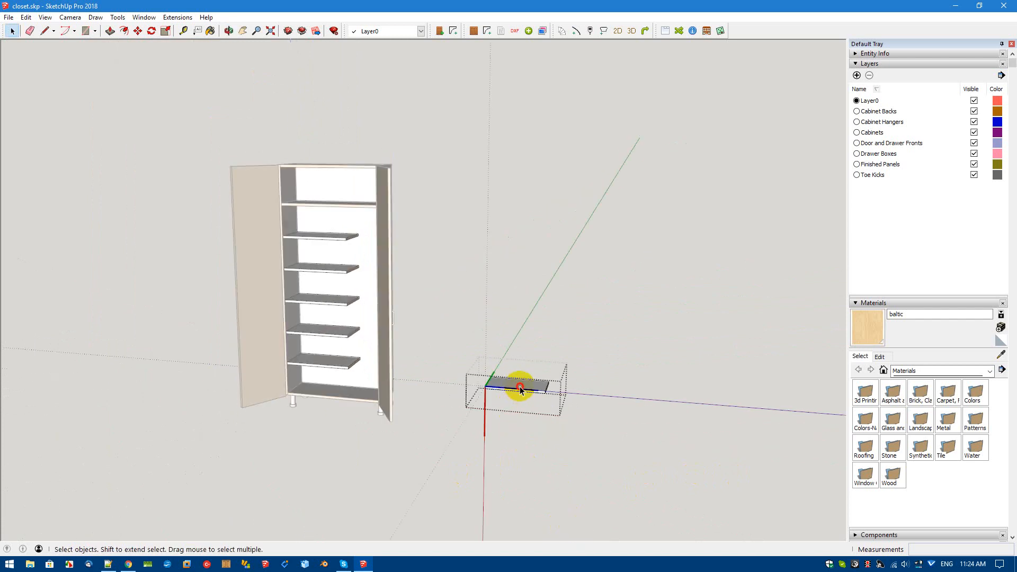
click(624, 338)
click(517, 387)
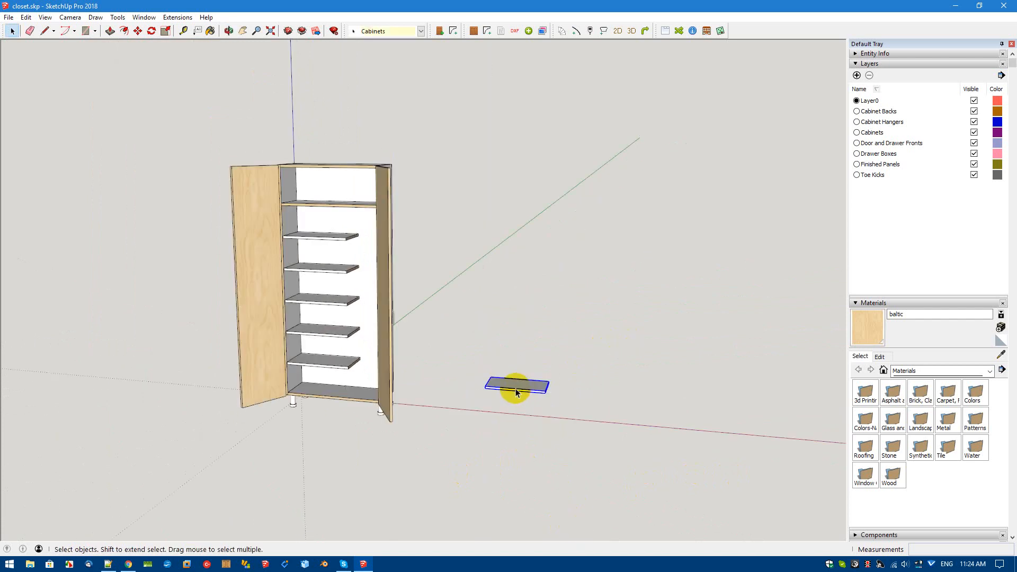
right_click(517, 386)
click(551, 195)
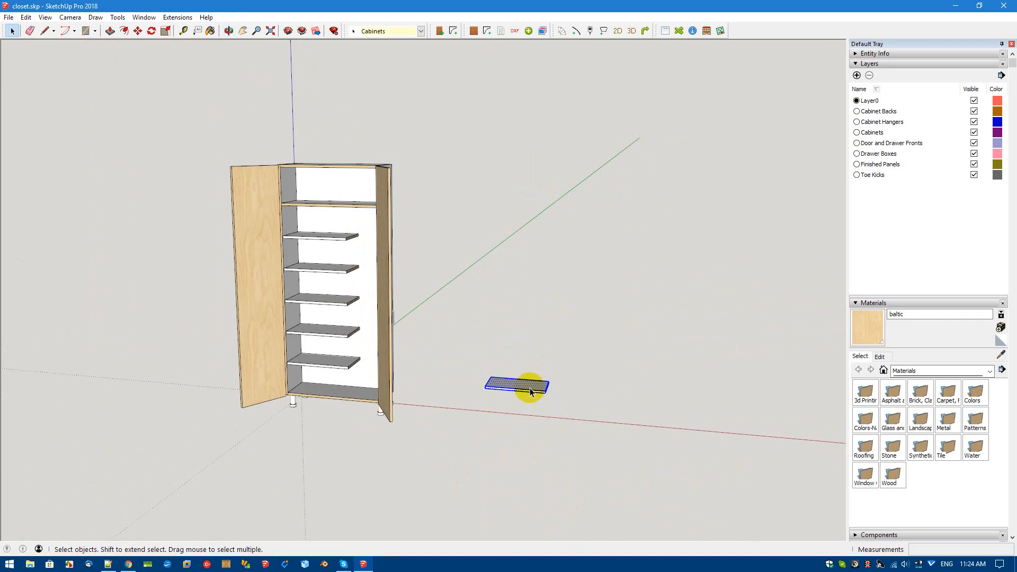
Make a new component from the loose shelf geometry beside the cabinet
right_click(528, 390)
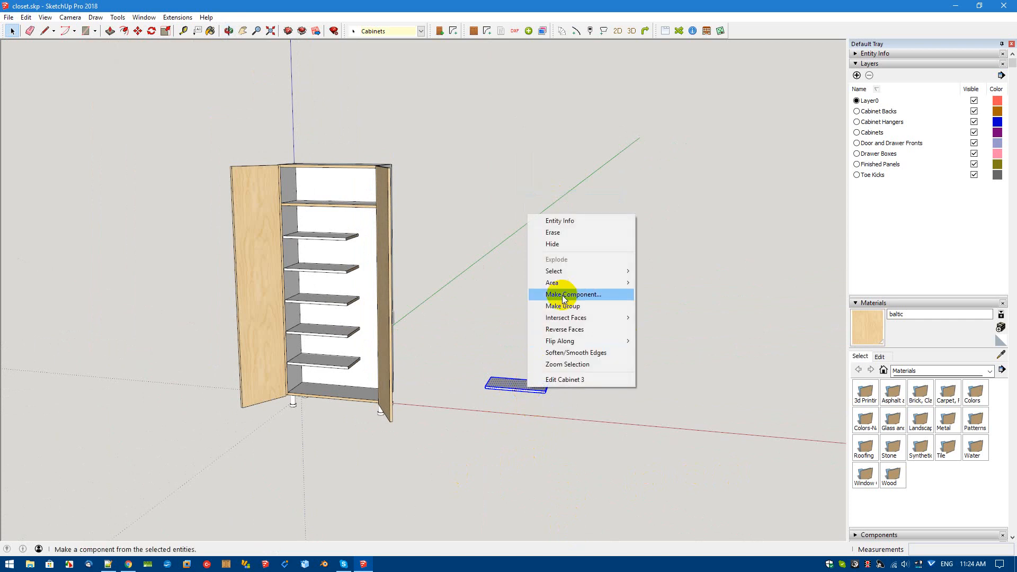
click(563, 294)
click(240, 399)
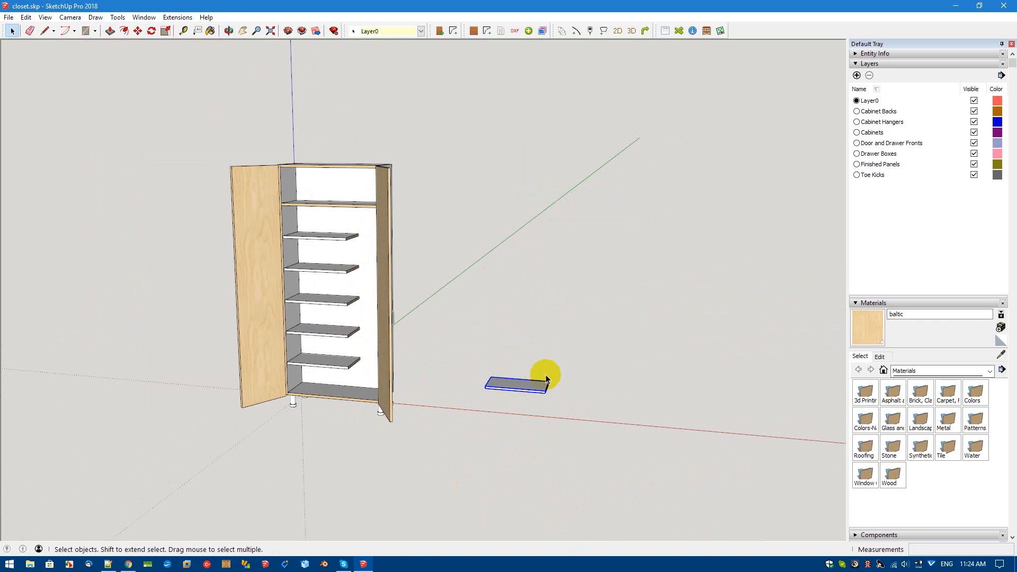
Add part attributes to the loose shelf with a blank description, assembly and item Shelf, and material White MCP
click(527, 31)
double_click(517, 234)
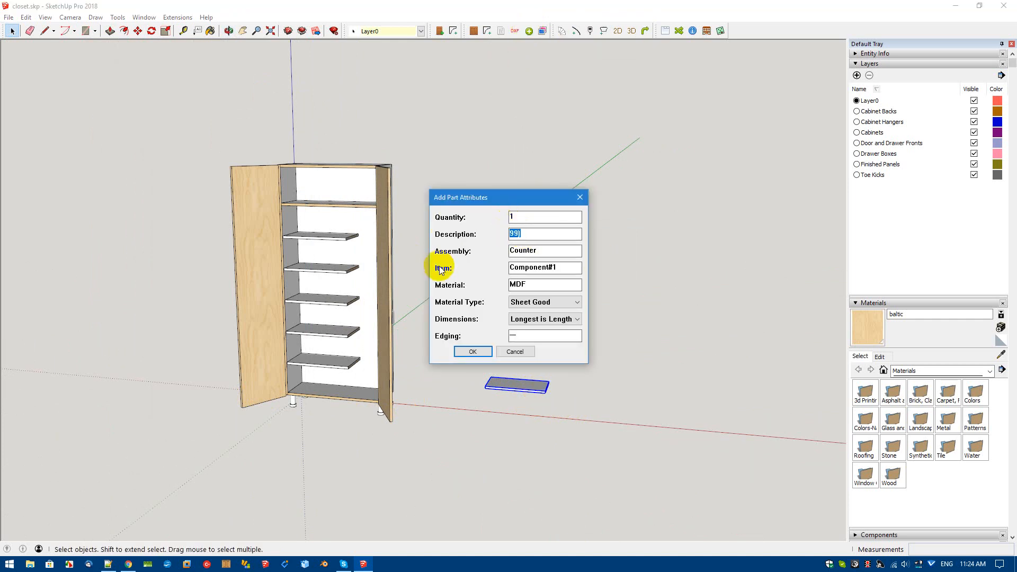
key(Delete)
key(Tab)
text(Shelf)
key(Tab)
text(She)
key(Tab)
text(White MC)
key(Tab)
key(Tab)
key(Tab)
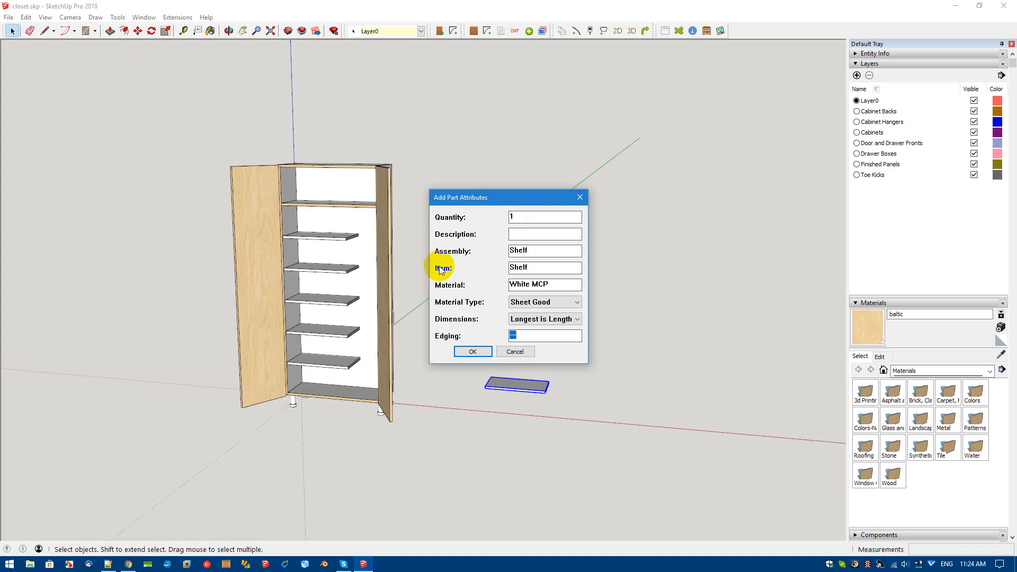
Set the shelf's edging code to C-- and apply the part attributes
text(7)
text(C)
text(--)
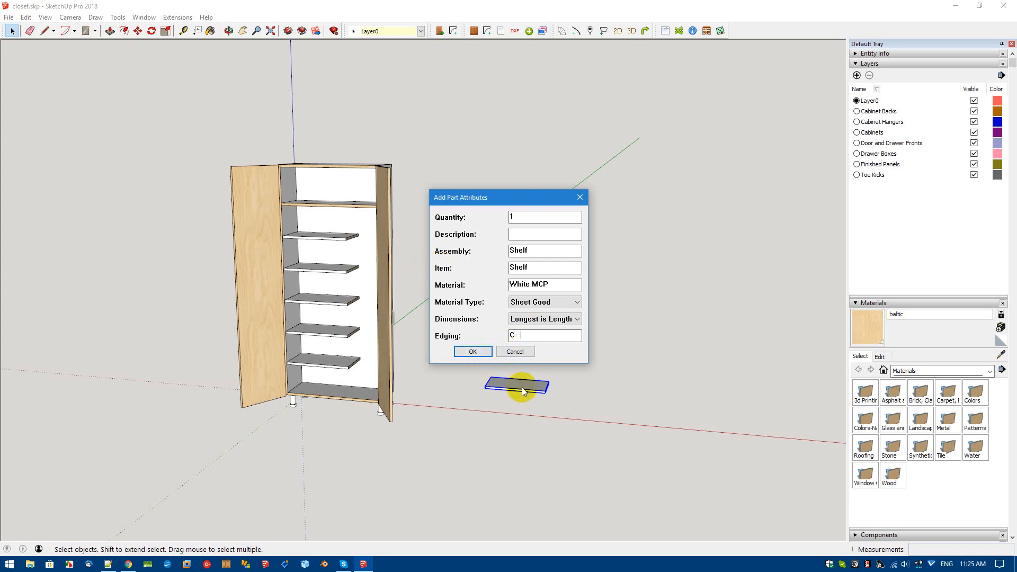
click(473, 351)
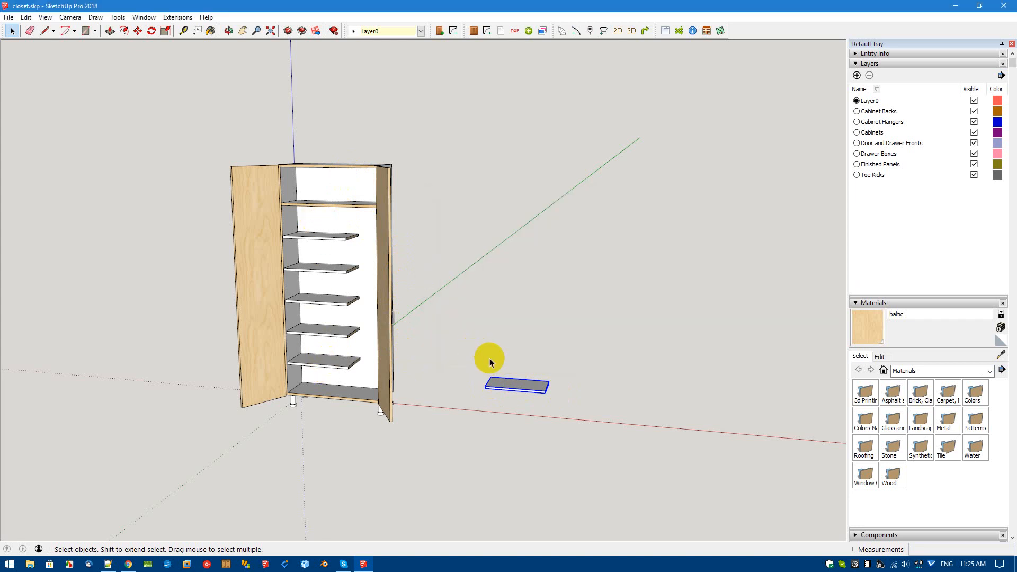
Copy the loose shelf straight up at 249 mm spacing and repeat it for 4 copies
key(m)
click(546, 389)
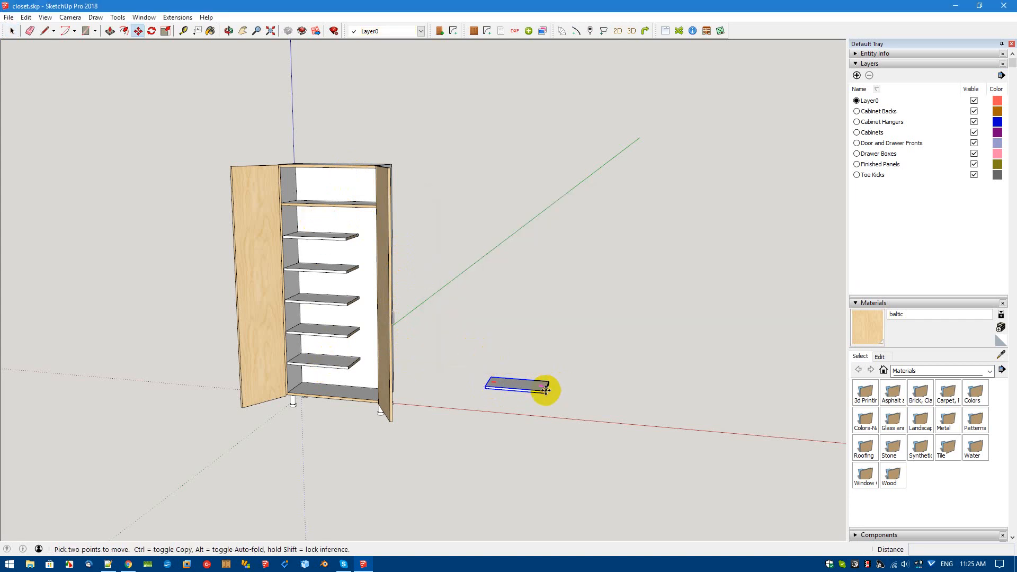
key(ctrl)
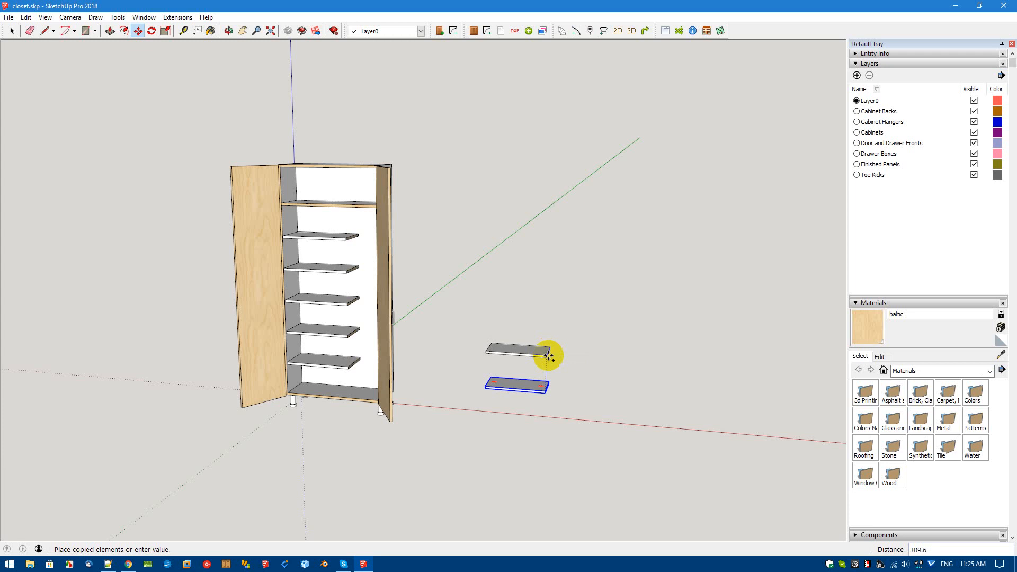
text(249)
key(Return)
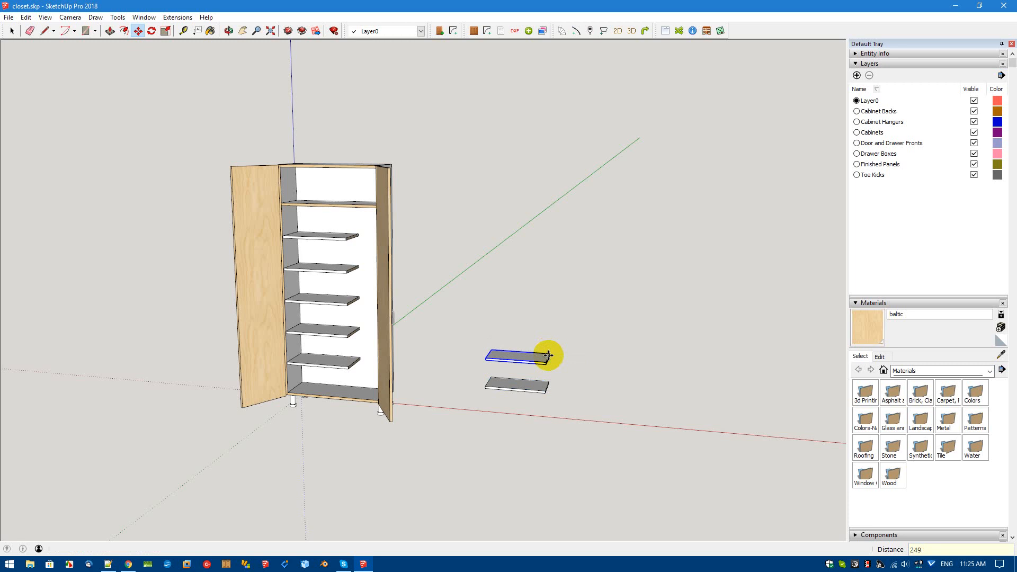
text(*)
key(Return)
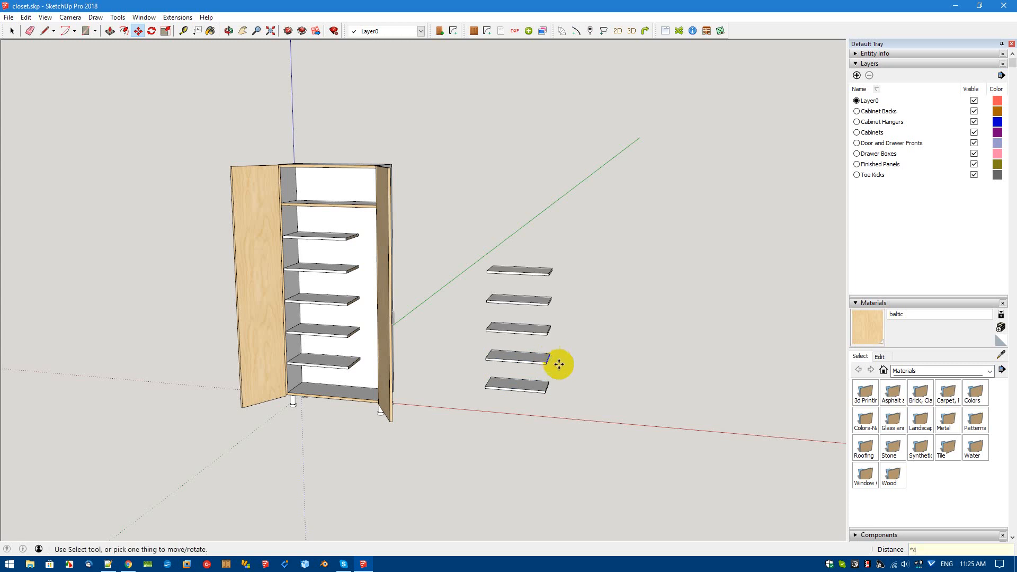
key(space)
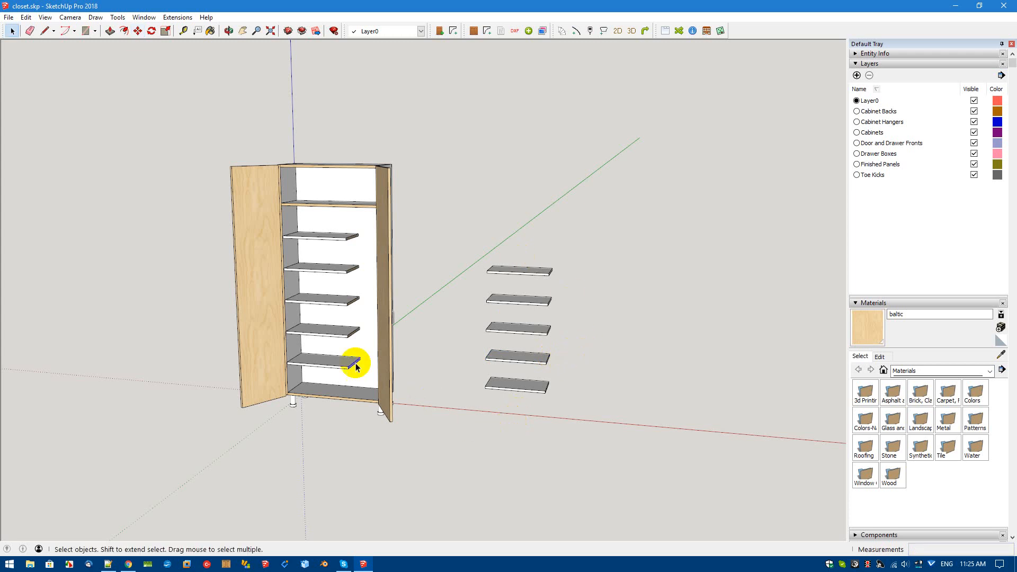
Draw a 1475 by 288 mm upright rectangle across the cabinet-side ends of the shelves, starting at the bottom shelf's lower corner
middle_drag(460, 419, 445, 334)
scroll(456, 318, up, 4)
middle_drag(465, 280, 452, 318)
key(r)
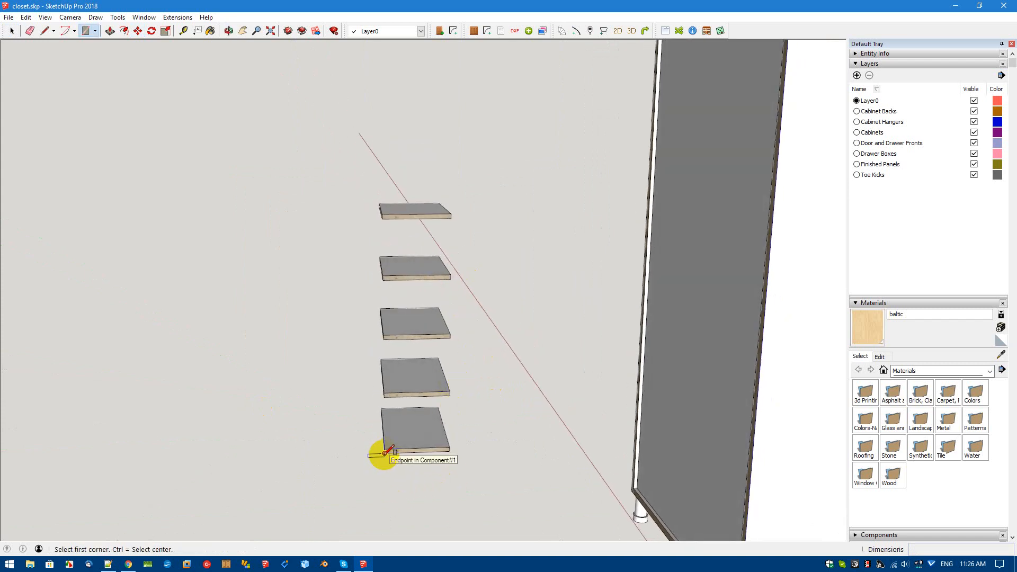
click(385, 452)
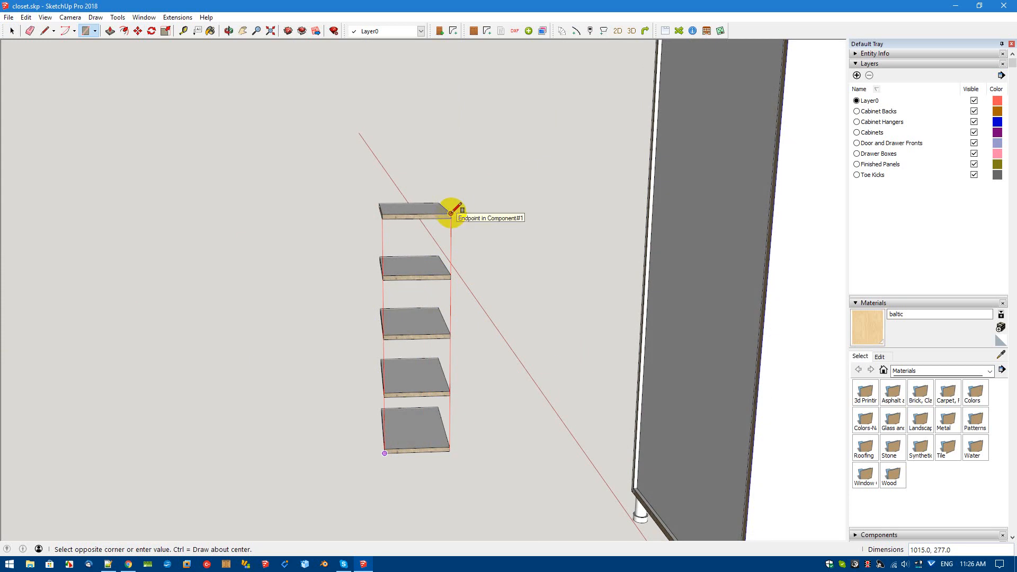
text(1475,288)
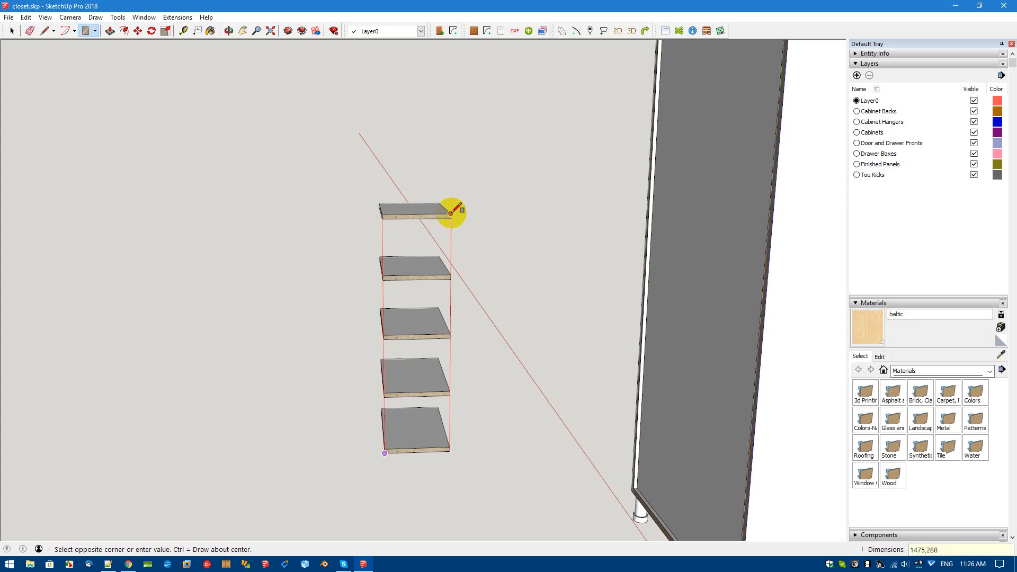
key(Return)
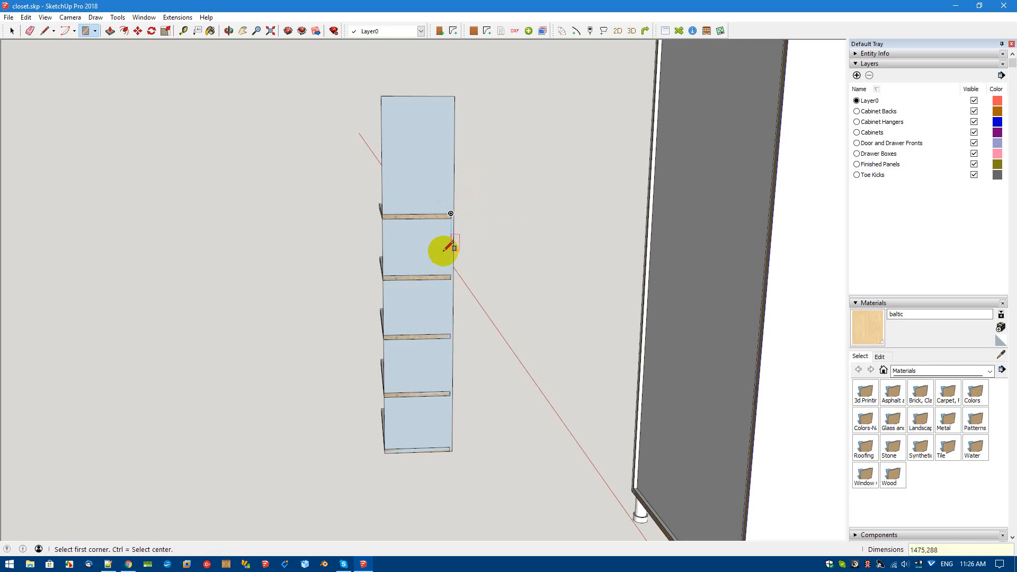
Push/pull the upright rectangle outward, away from the shelf ends, to form a thin vertical partition panel
key(p)
click(414, 200)
drag(411, 199, 409, 203)
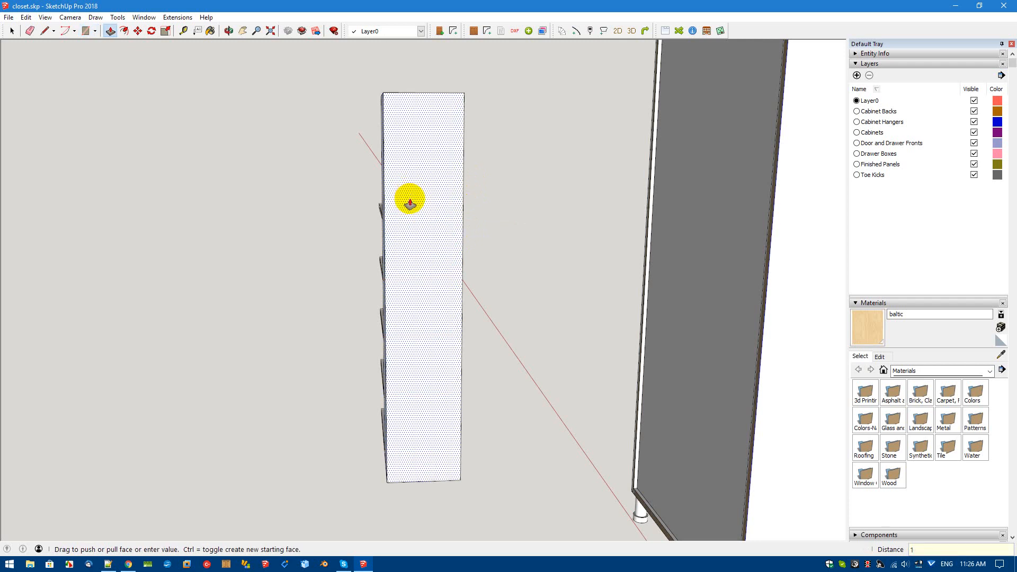
key(Return)
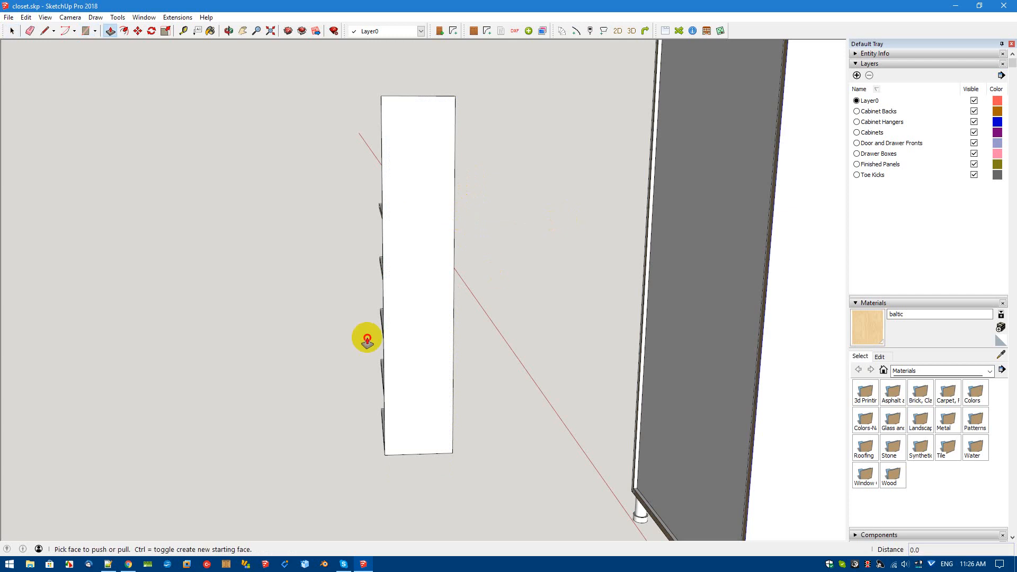
Make a component from the partition panel, keeping the default definition settings
middle_drag(549, 261, 292, 202)
click(378, 173)
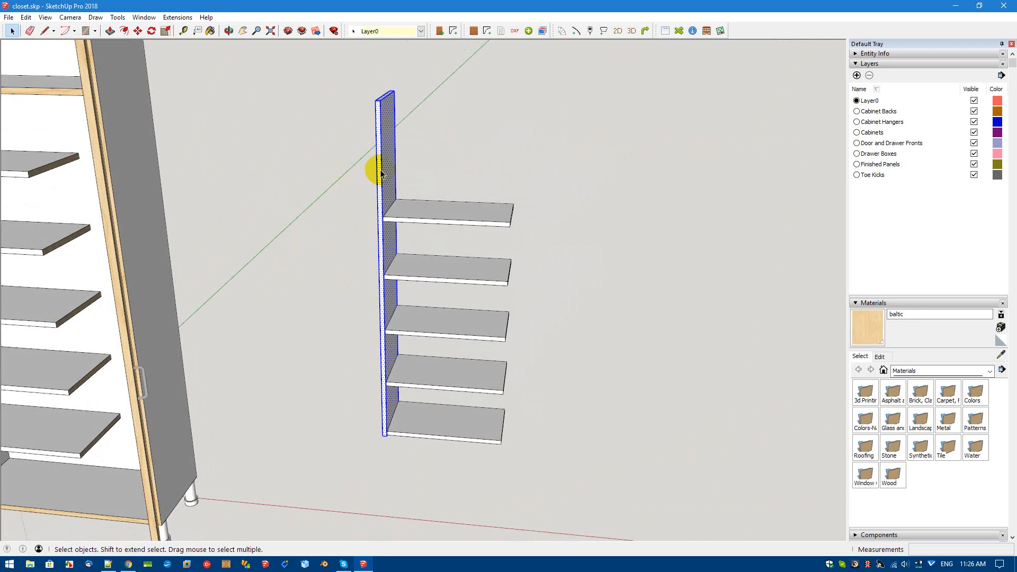
right_click(380, 173)
click(419, 248)
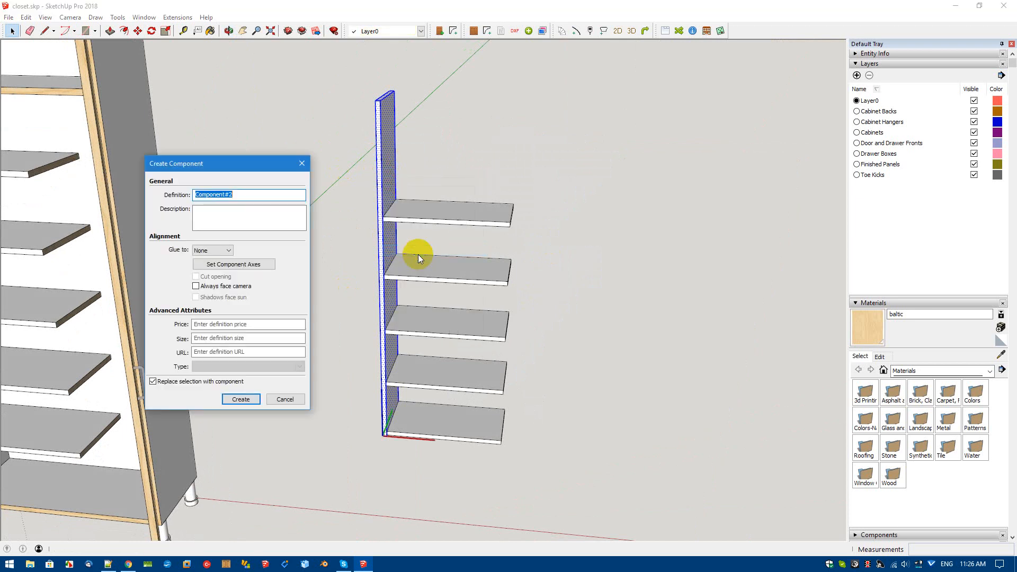
click(241, 399)
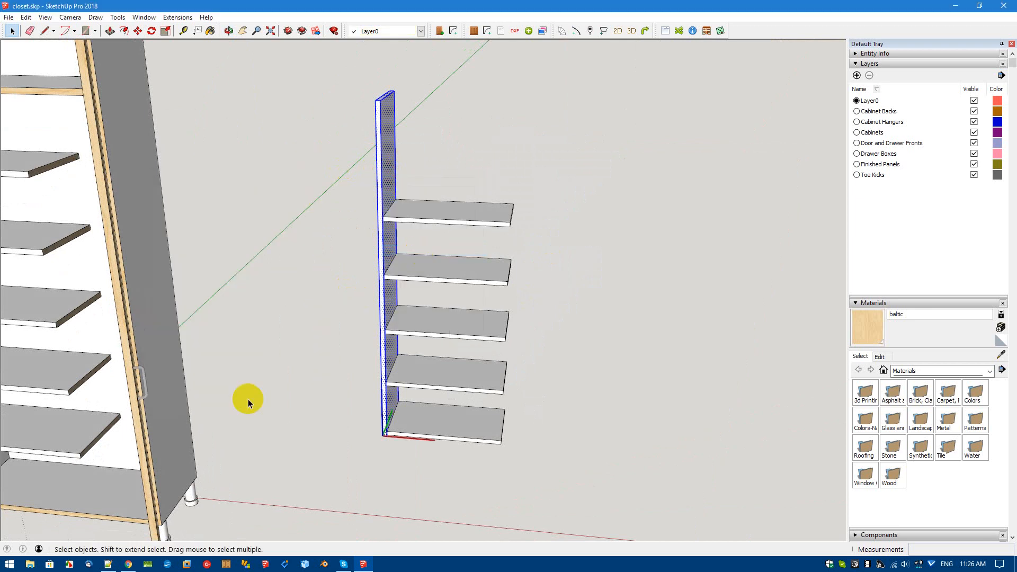
Add part attributes to the partition with a blank description, assembly and item Partition, and material White MCP
click(542, 30)
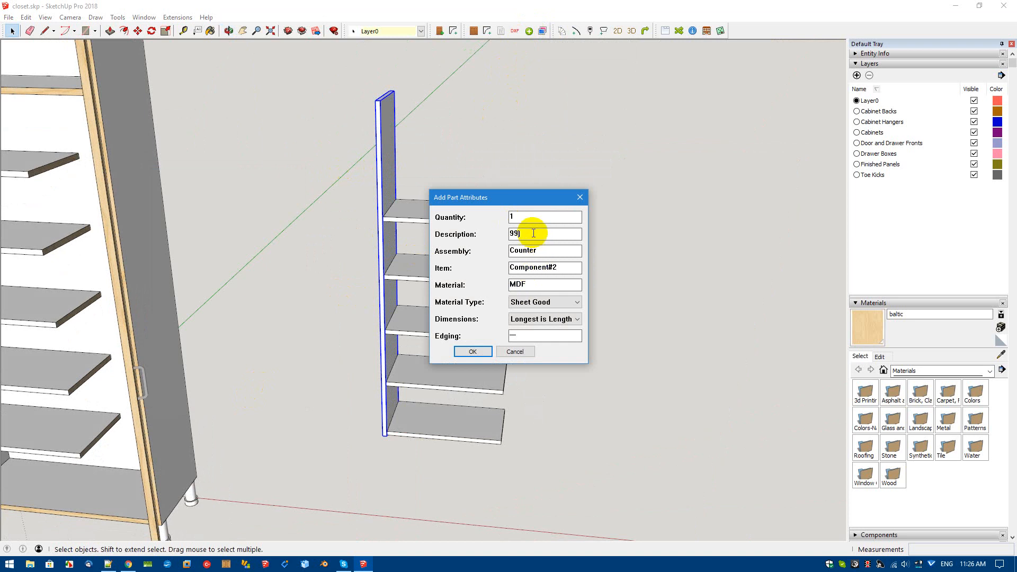
drag(533, 233, 453, 242)
key(Tab)
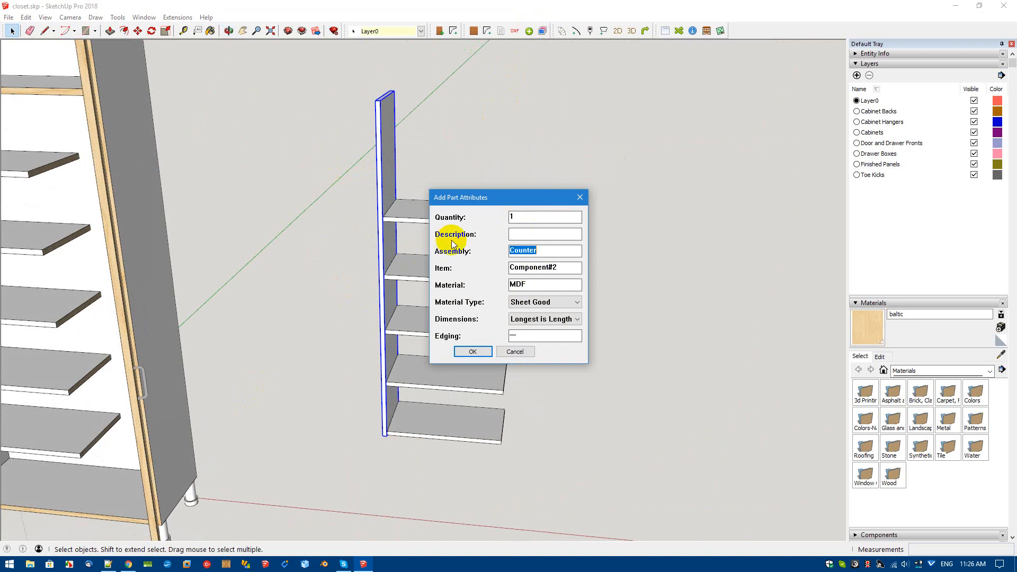
text(Partition)
key(Tab)
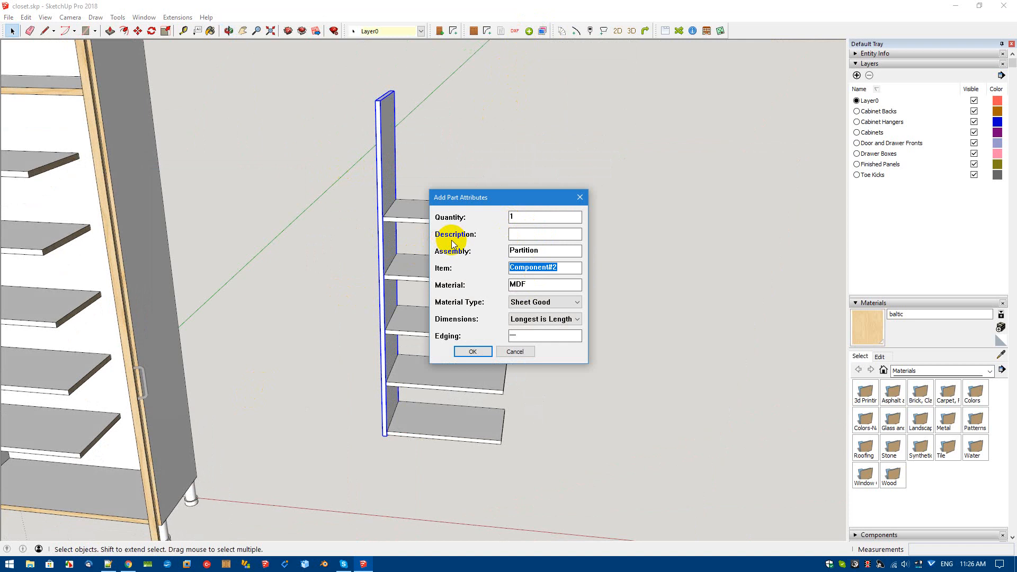
text(Partition)
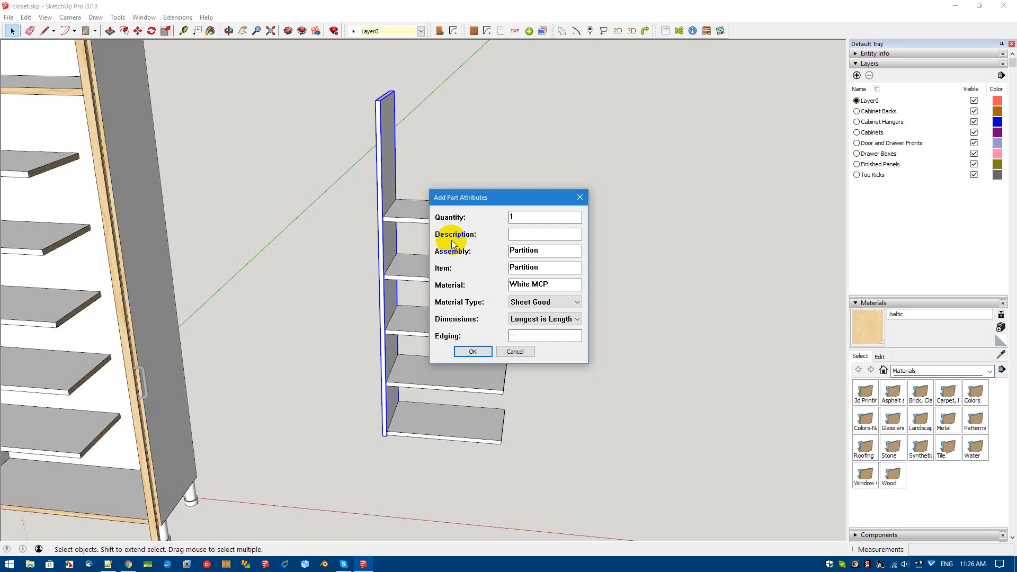
click(469, 352)
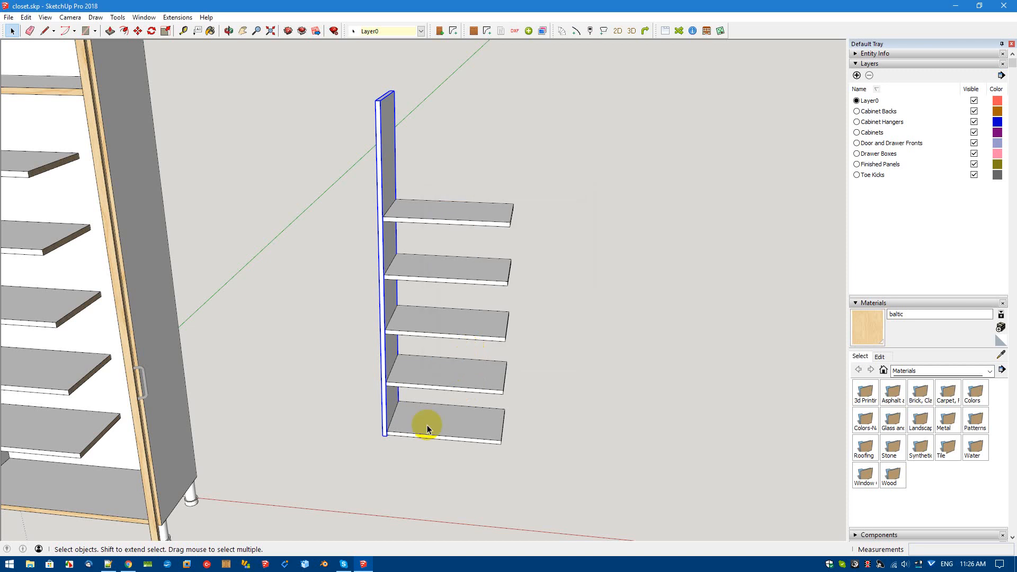
Move the partition 1.5 mm along the red axis, away from the shelf ends
middle_drag(389, 519, 422, 404)
scroll(395, 443, up, 3)
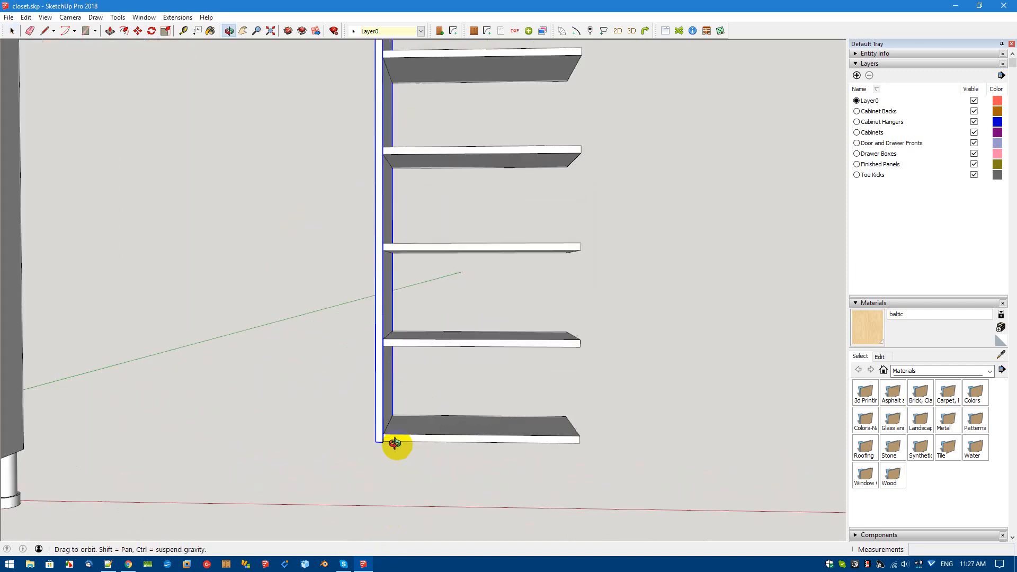
scroll(394, 443, up, 2)
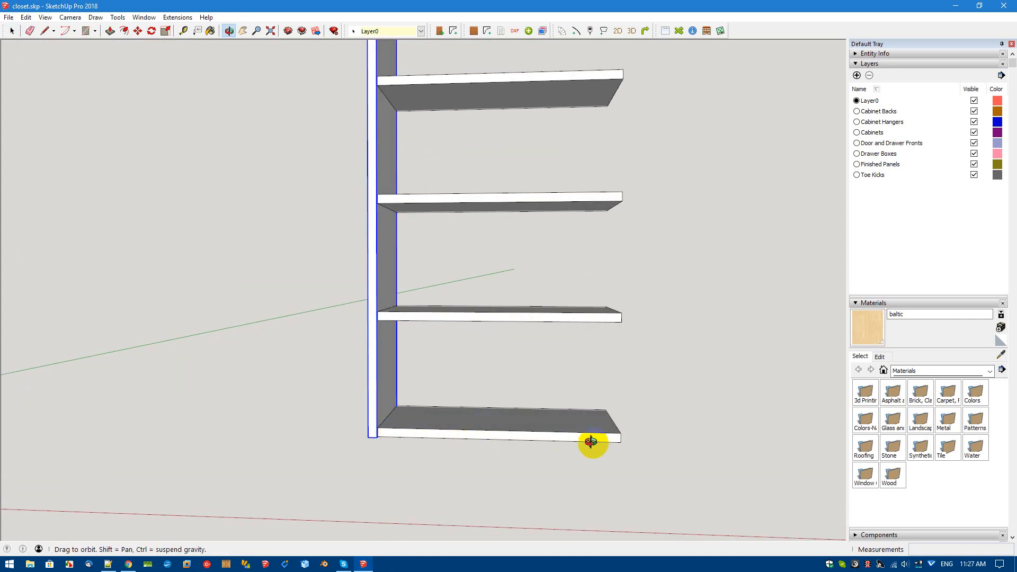
key(m)
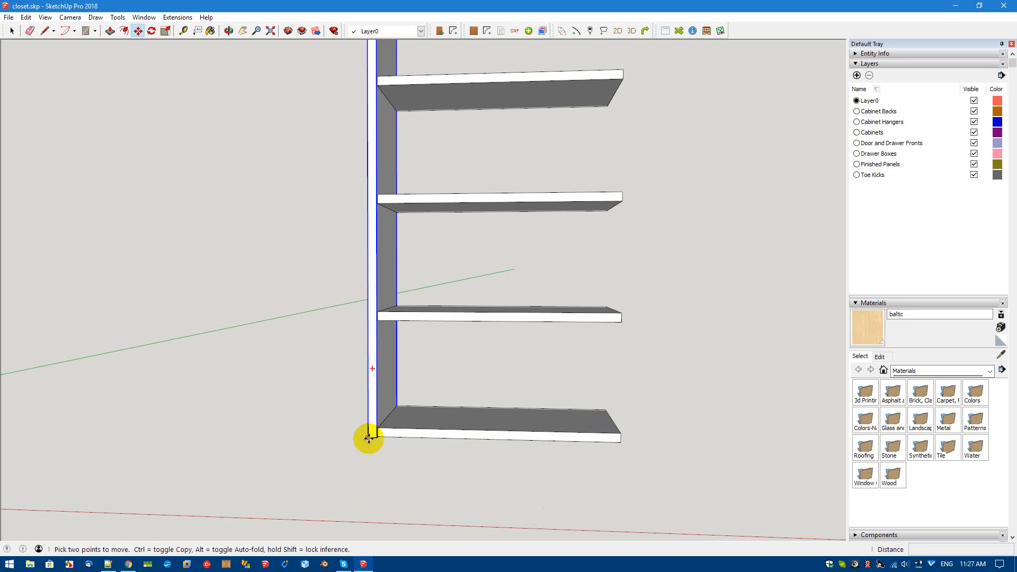
click(366, 436)
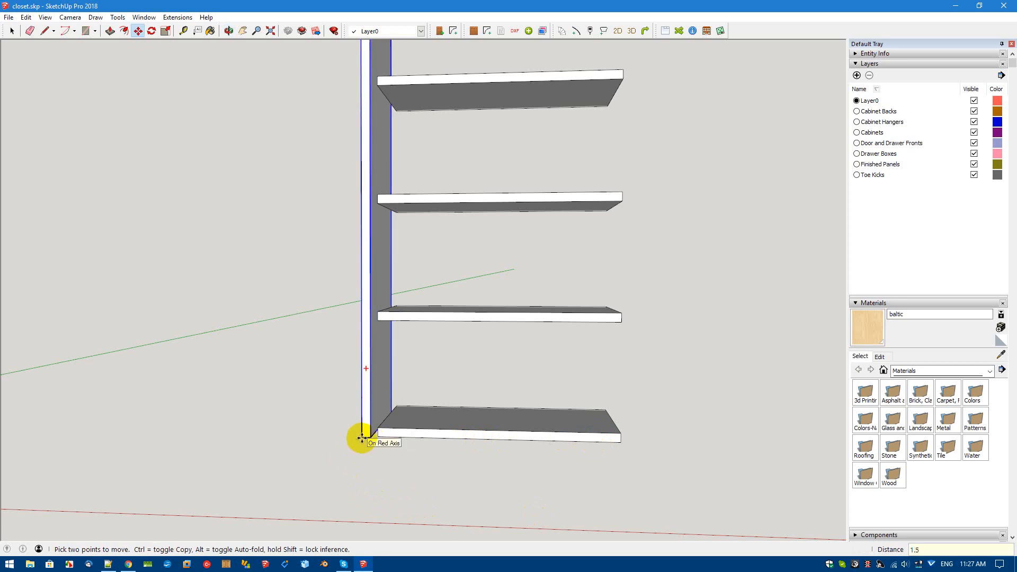
key(Return)
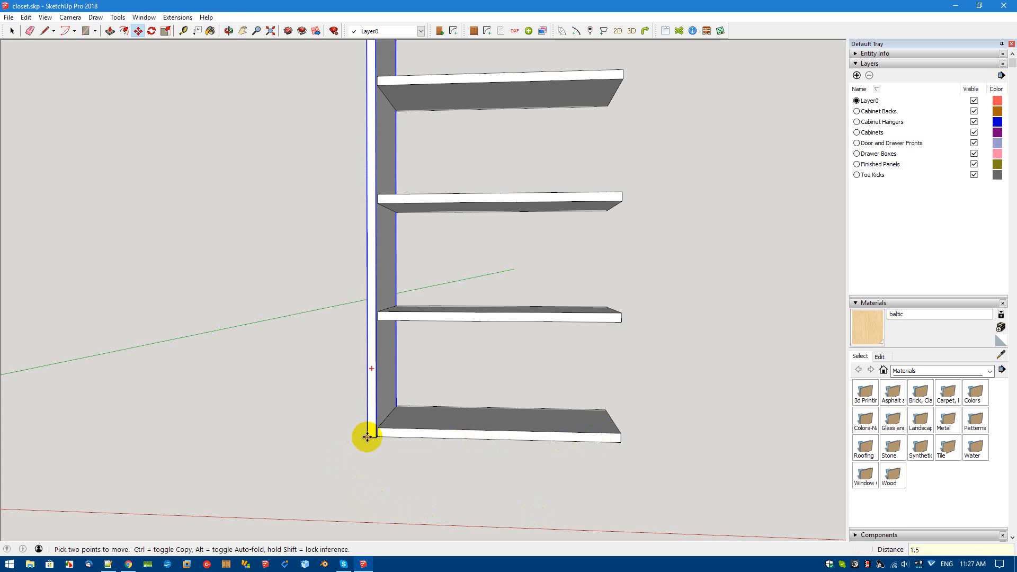
Move the partition 230 mm straight down along the blue axis so it extends below the lowest shelf
click(364, 435)
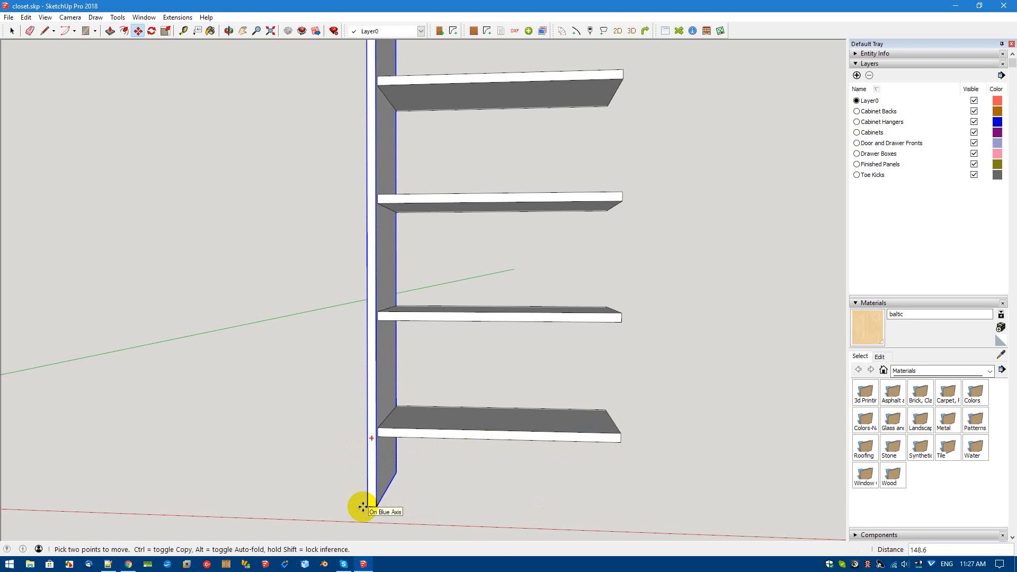
text(230)
key(Return)
key(space)
Group the partition together with its five open shelves
scroll(394, 423, down, 5)
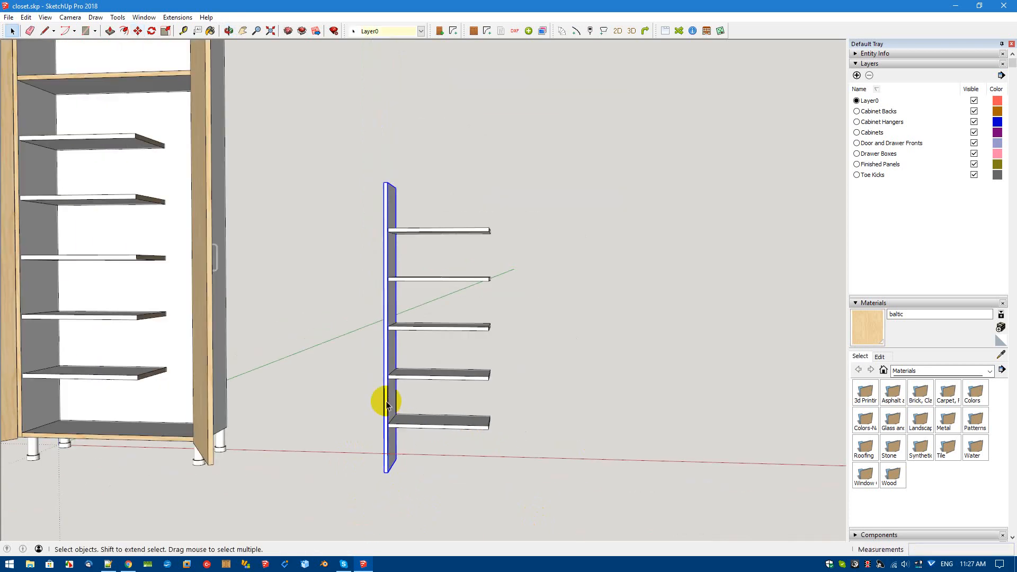
drag(314, 102, 564, 513)
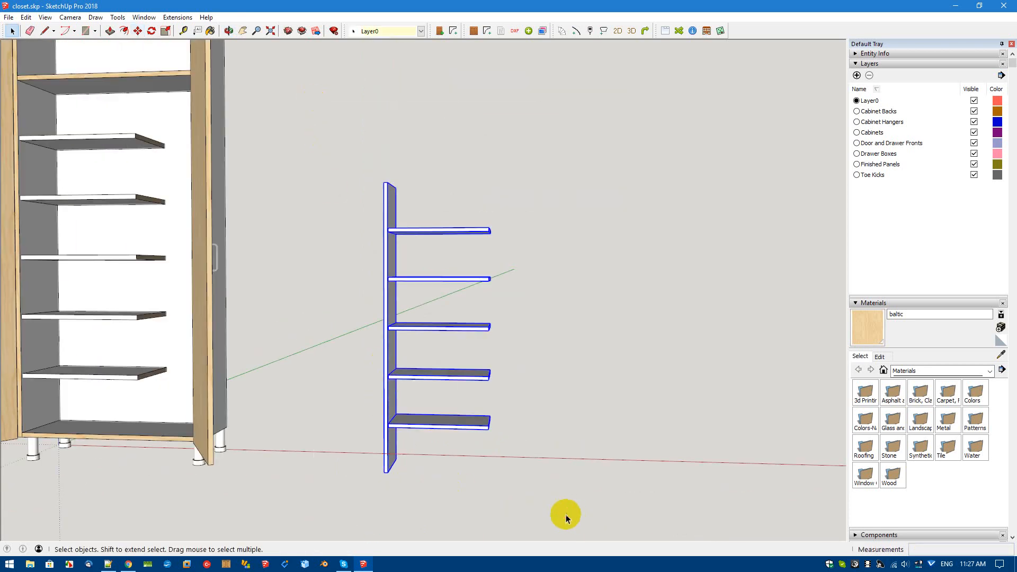
right_click(409, 232)
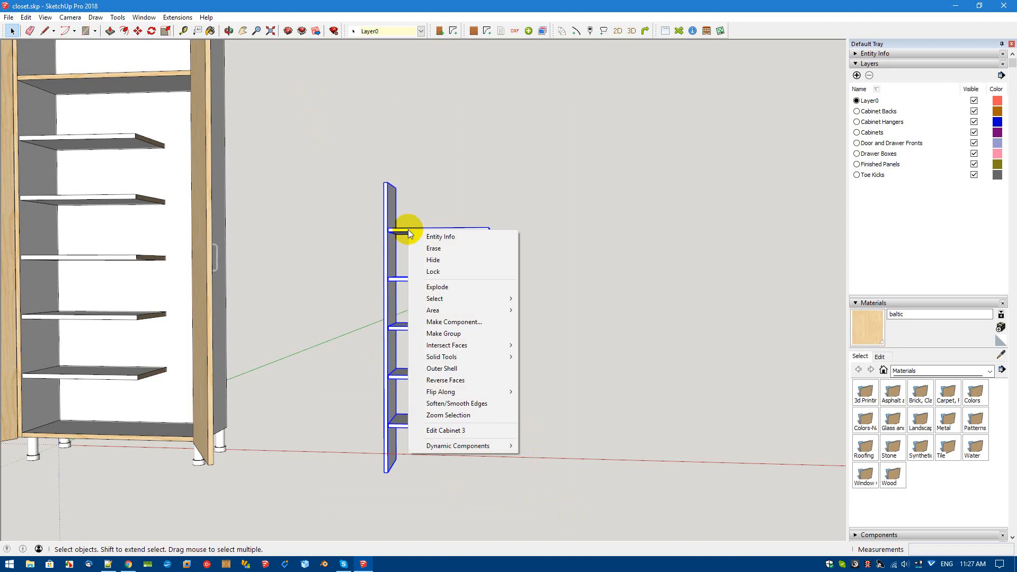
click(448, 334)
Move the partition group by its upper front corner into the cabinet, onto the left front underside corner of the fixed shelf
scroll(386, 182, up, 2)
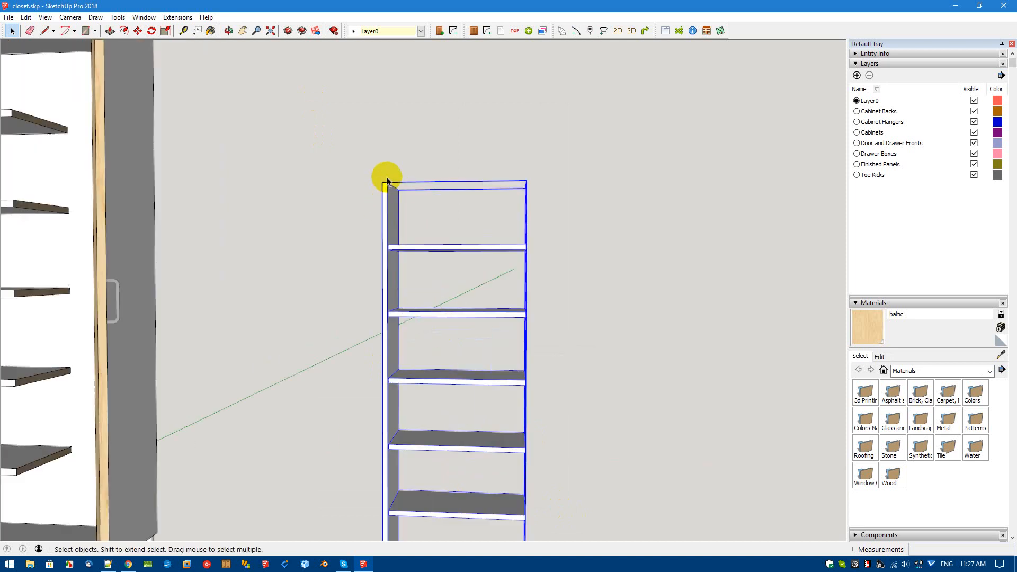
scroll(382, 183, up, 1)
key(m)
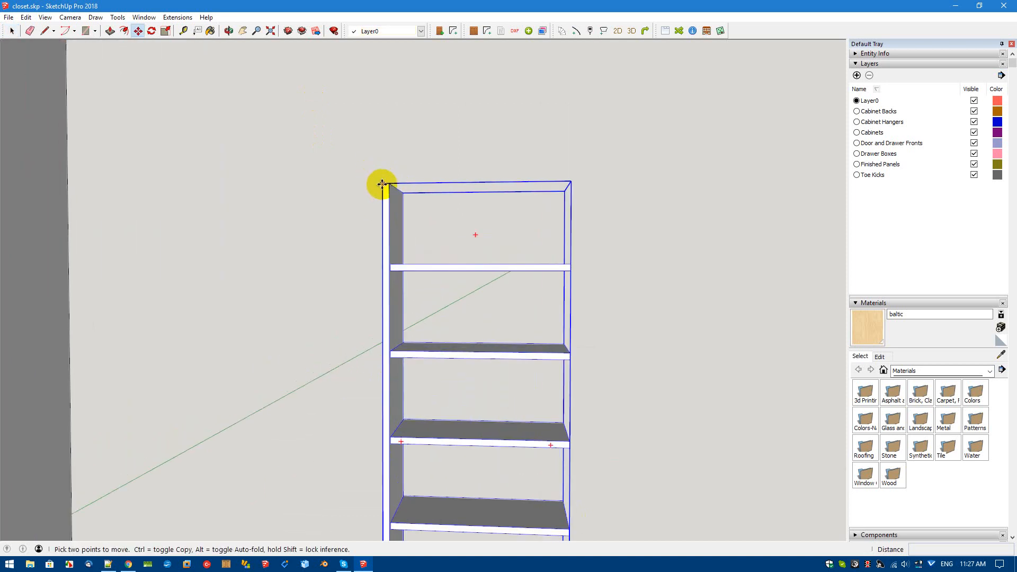
click(380, 183)
scroll(380, 183, down, 5)
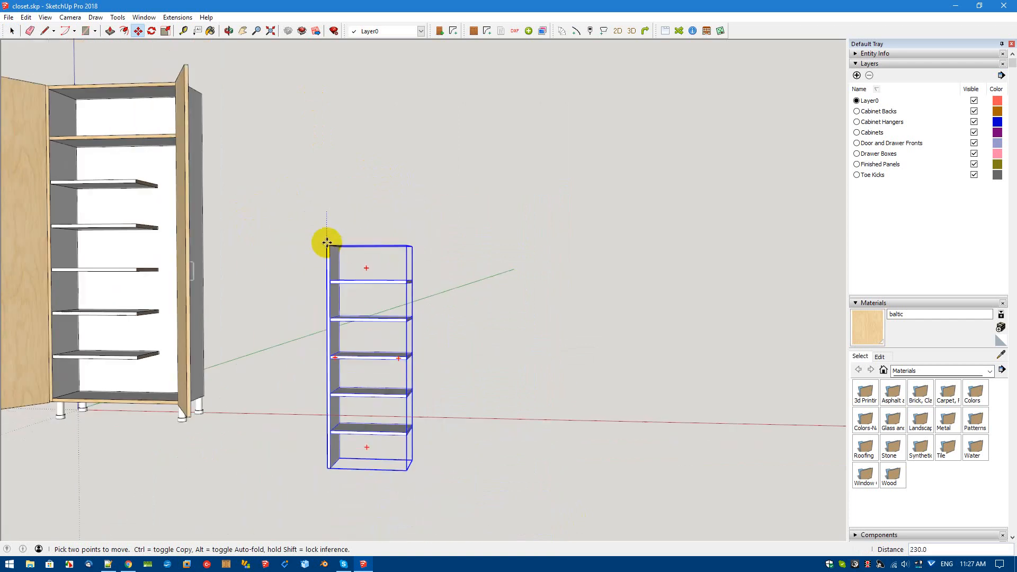
scroll(175, 180, up, 5)
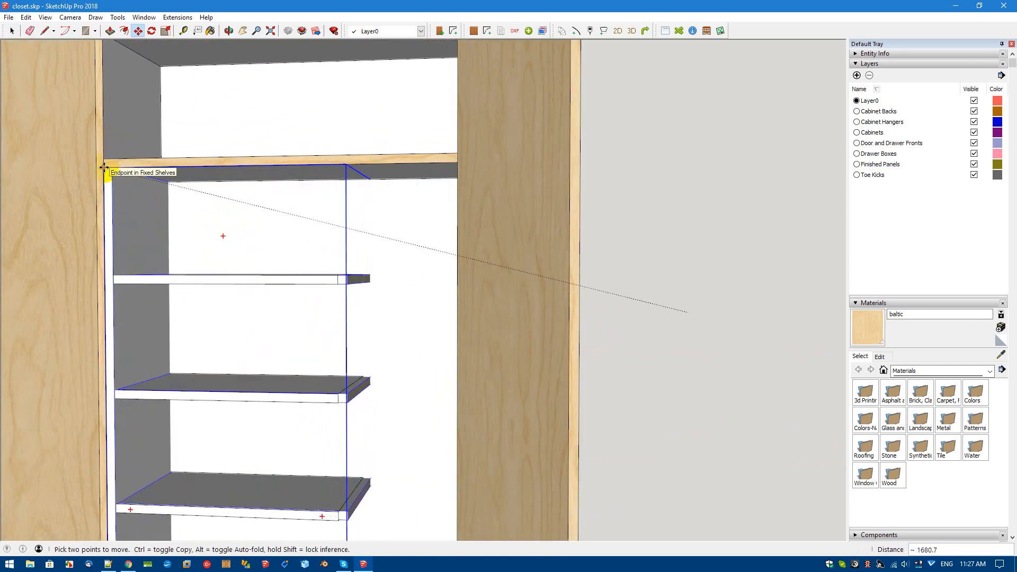
click(104, 167)
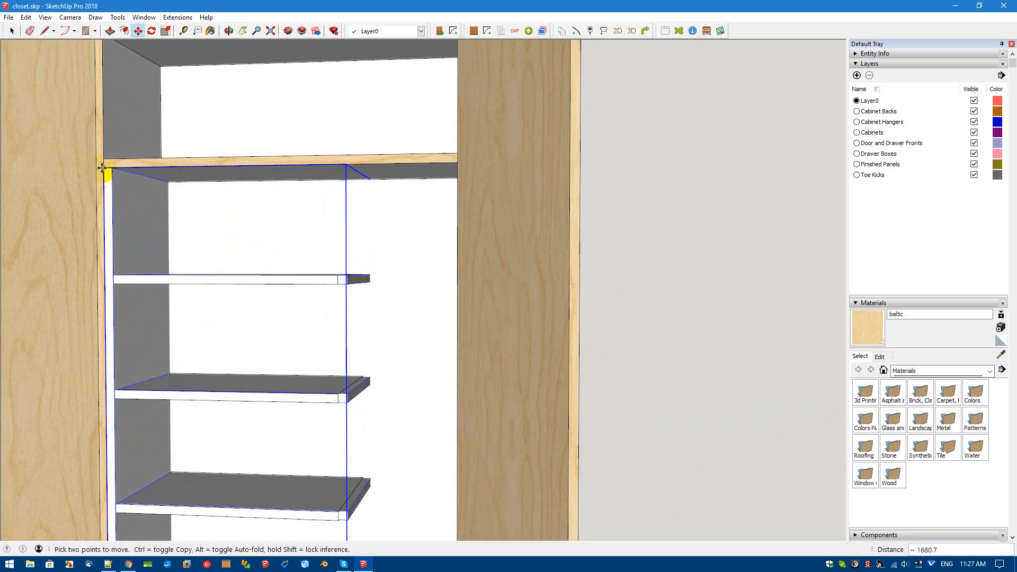
Shift the partition group 250 mm to the right along the front edge of the fixed shelf
click(104, 167)
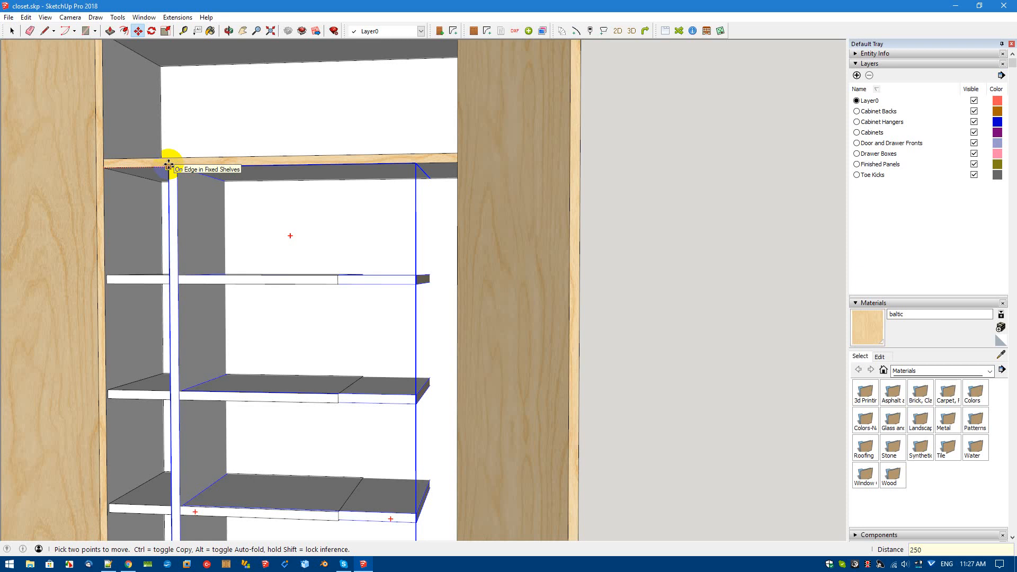
key(Return)
key(space)
Rebuild the tall cabinet in CabMaker with the mid section's left-side adjustable shelves set to 0
scroll(421, 255, down, 3)
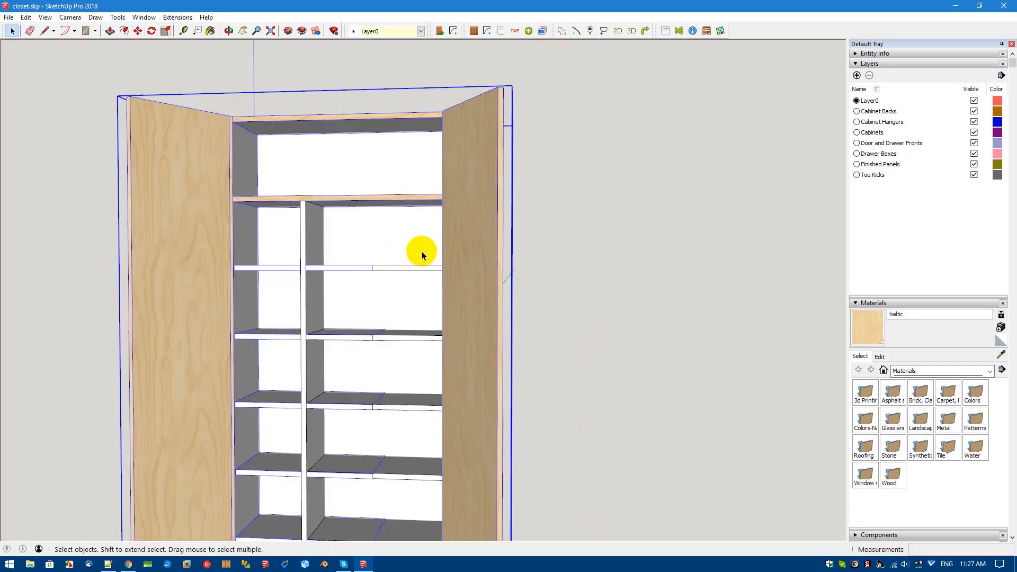
scroll(421, 255, down, 6)
right_click(425, 234)
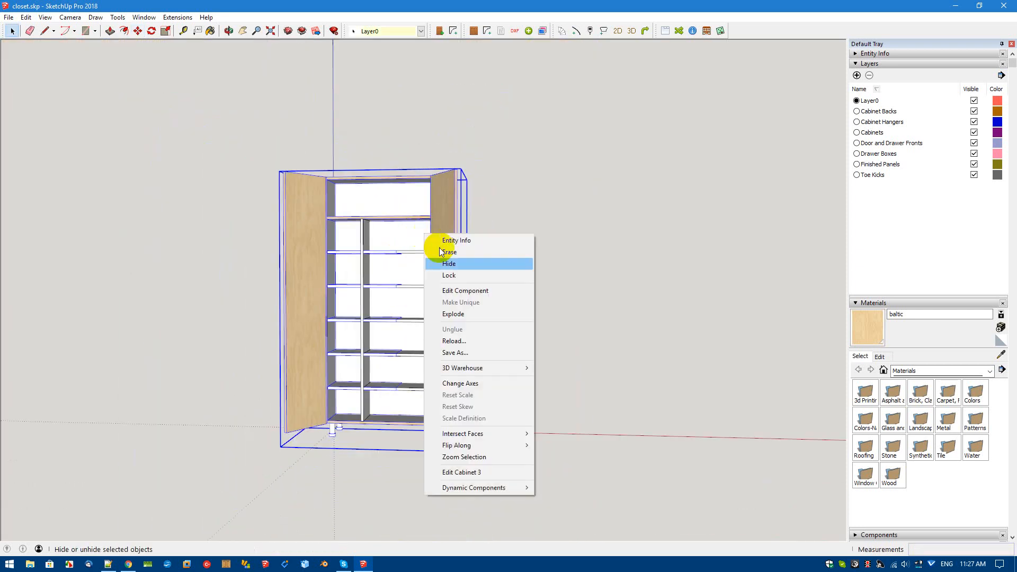
click(466, 471)
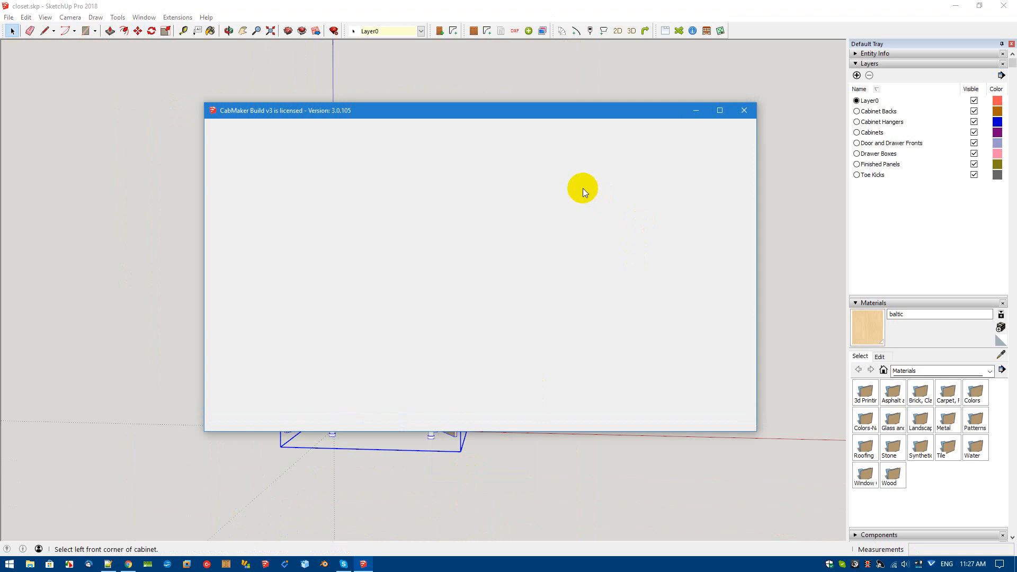
click(330, 131)
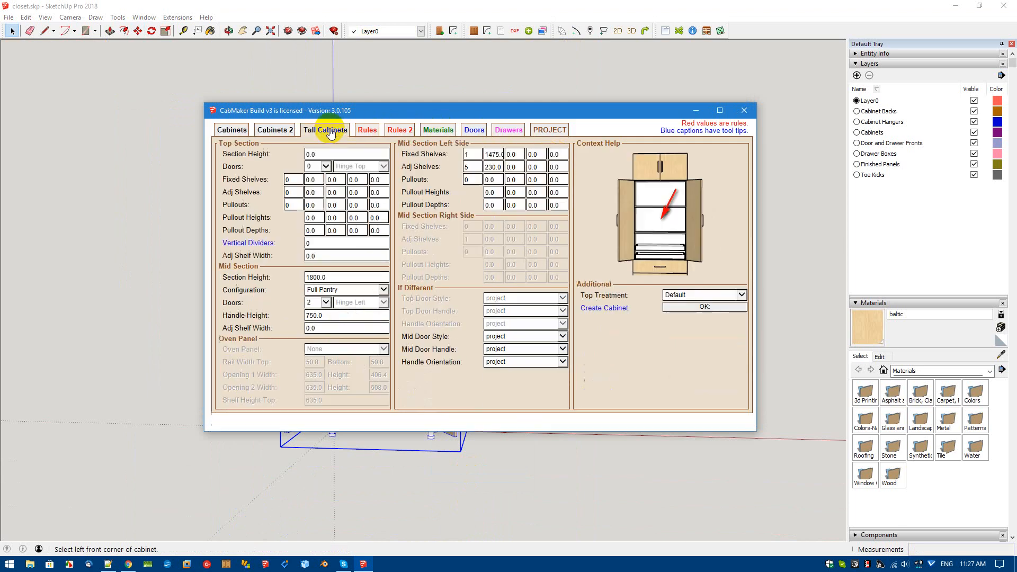
click(466, 167)
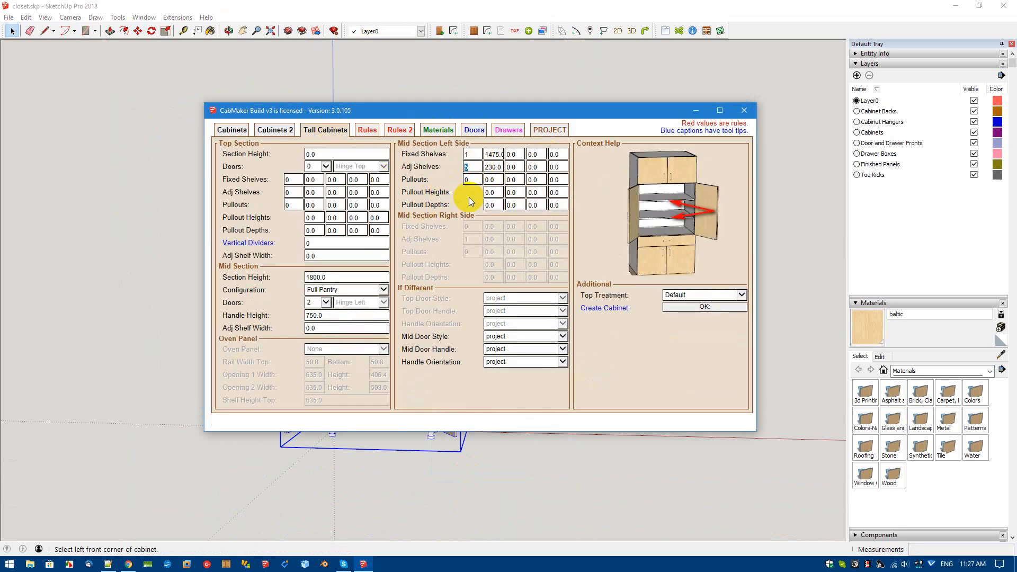
text(0)
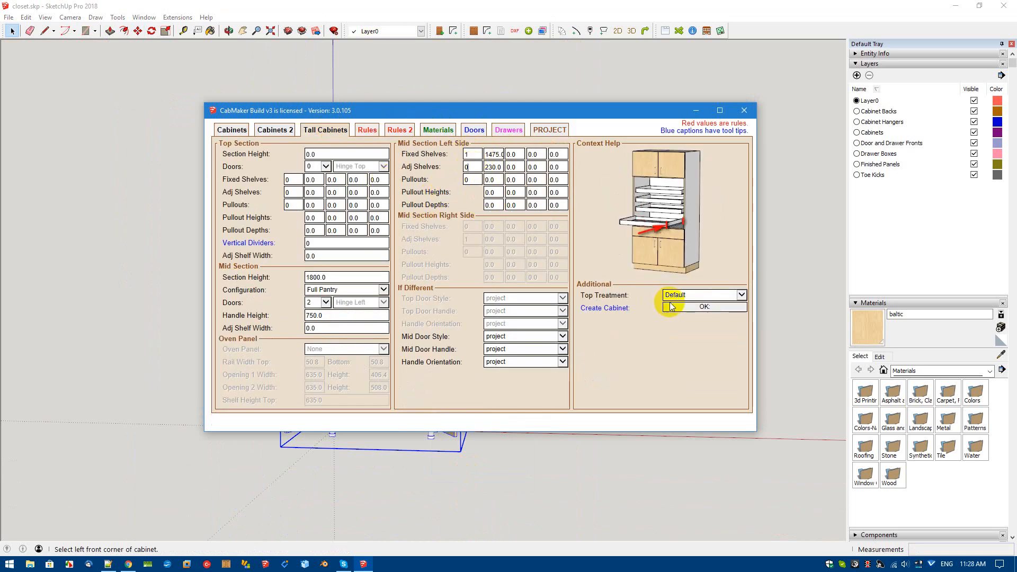
click(699, 304)
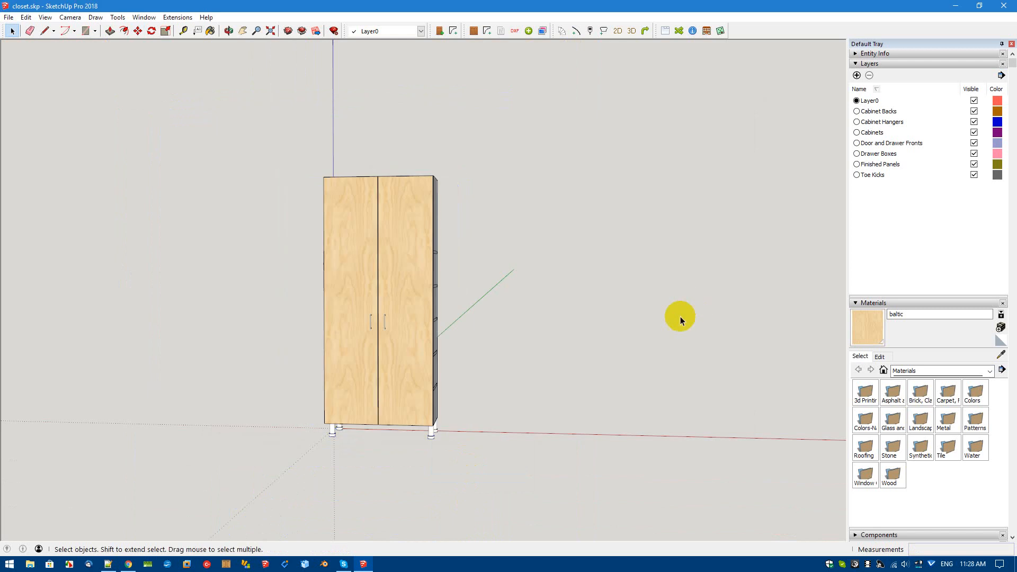
Swing open both doors of the rebuilt cabinet
key(i)
click(345, 375)
click(380, 371)
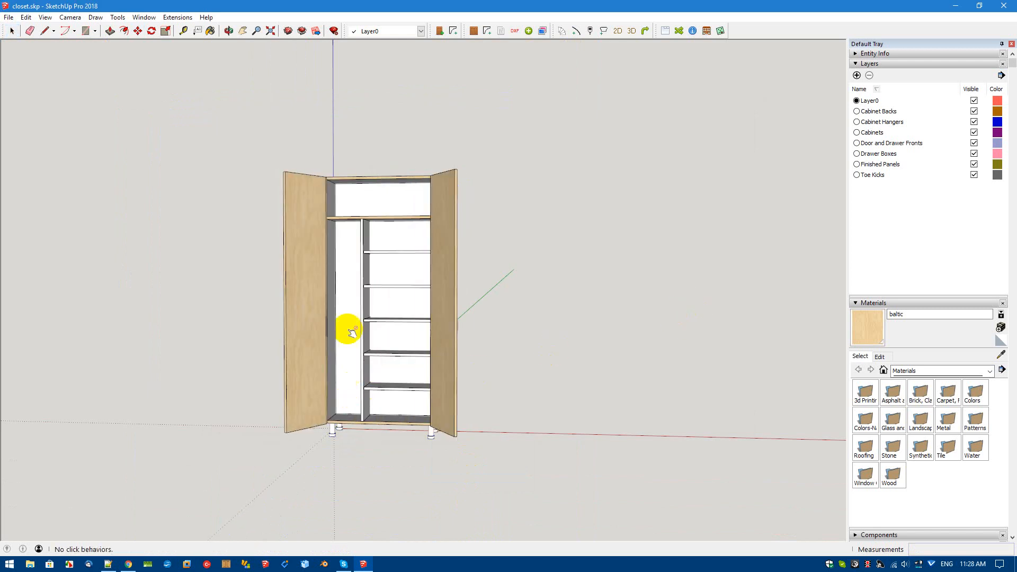
Paint the front edge face of the partition inside its group with the baltic material, and close the group
scroll(350, 318, up, 10)
key(space)
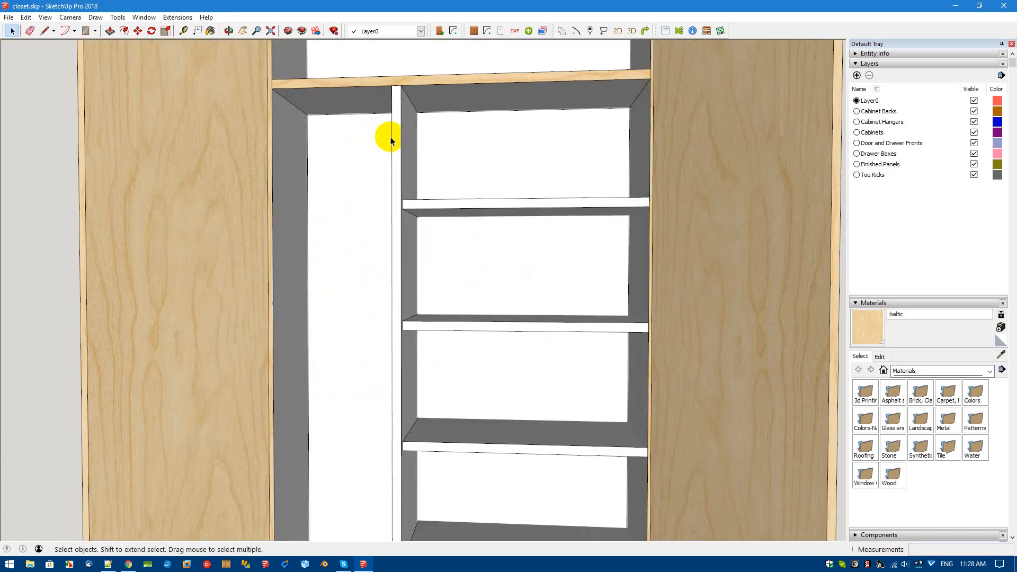
double_click(396, 148)
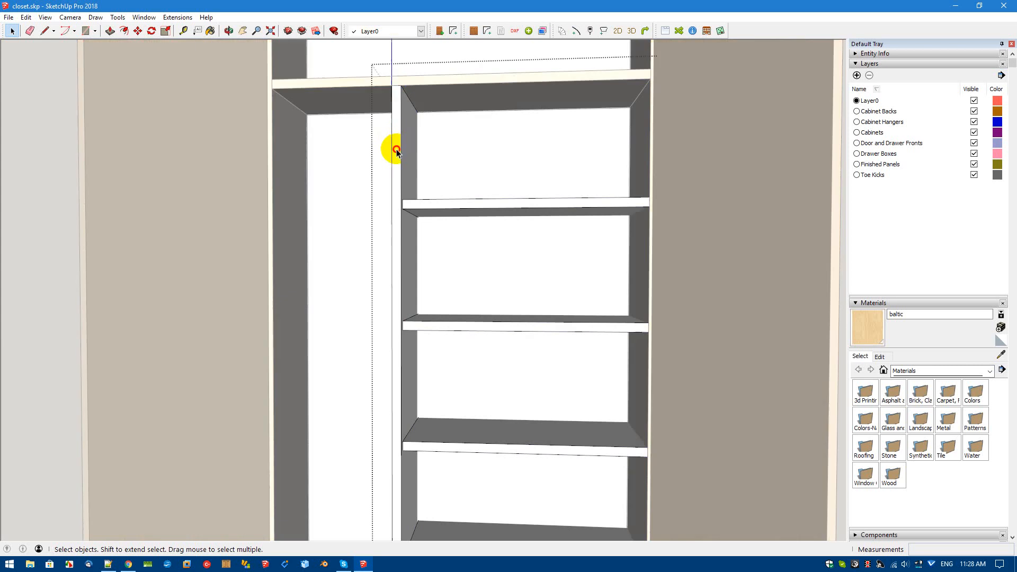
click(396, 153)
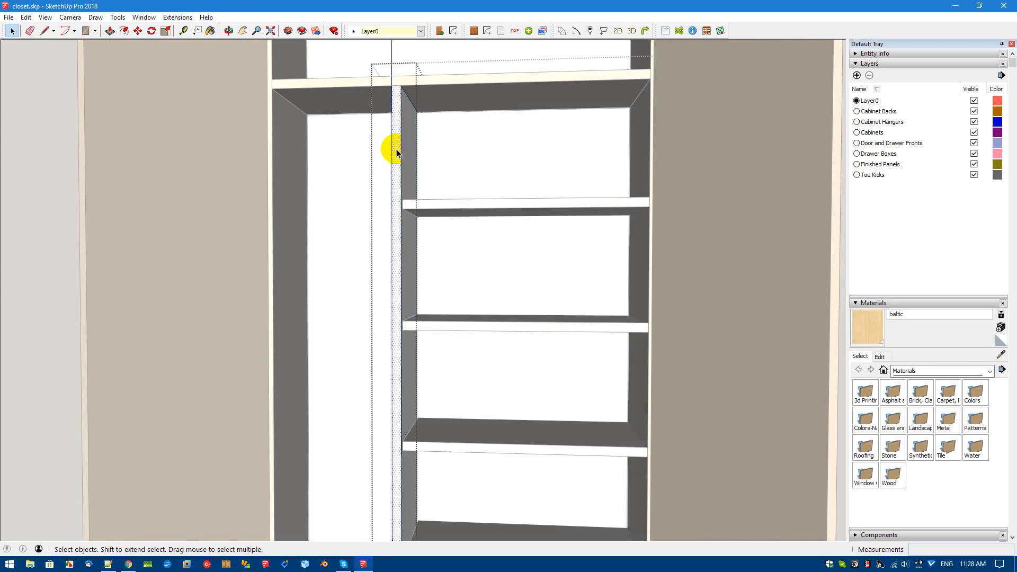
click(729, 243)
click(876, 333)
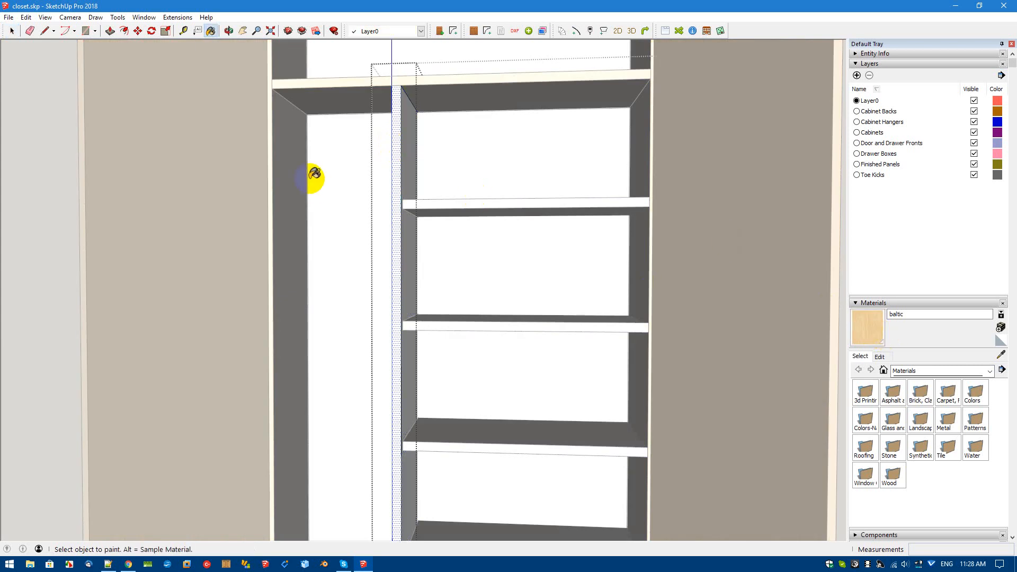
click(395, 167)
scroll(420, 240, down, 5)
scroll(437, 180, down, 3)
key(space)
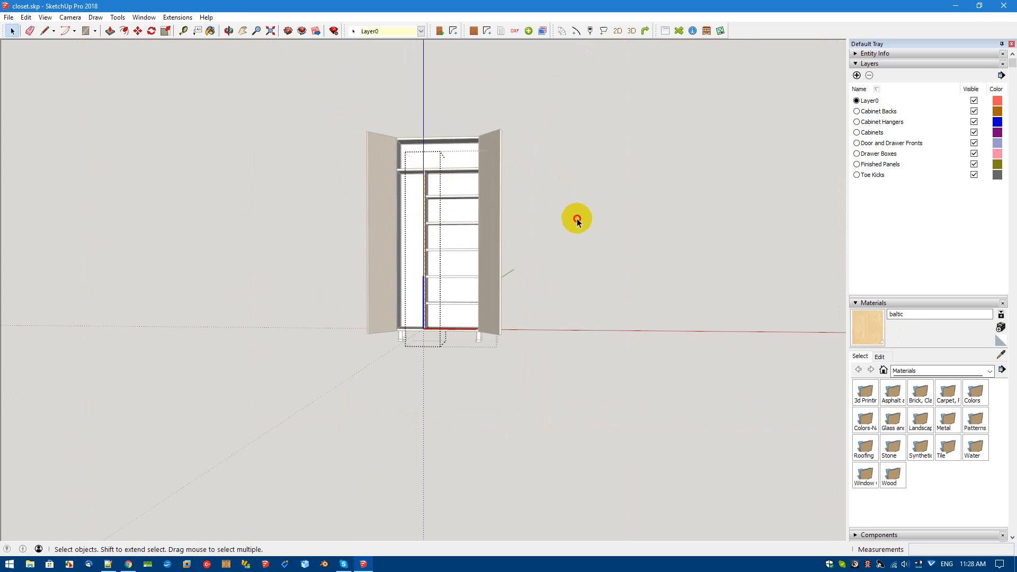
click(571, 238)
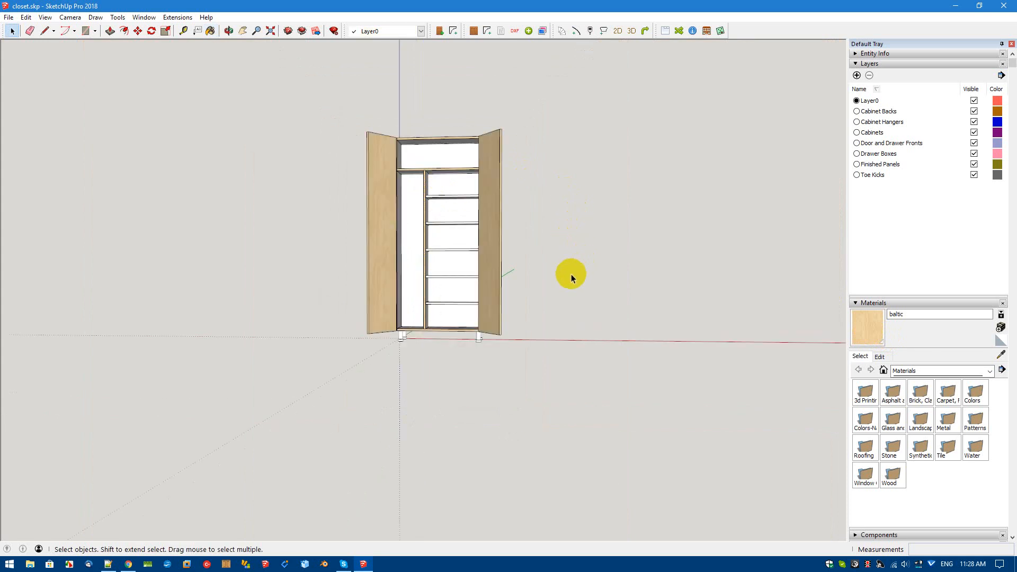